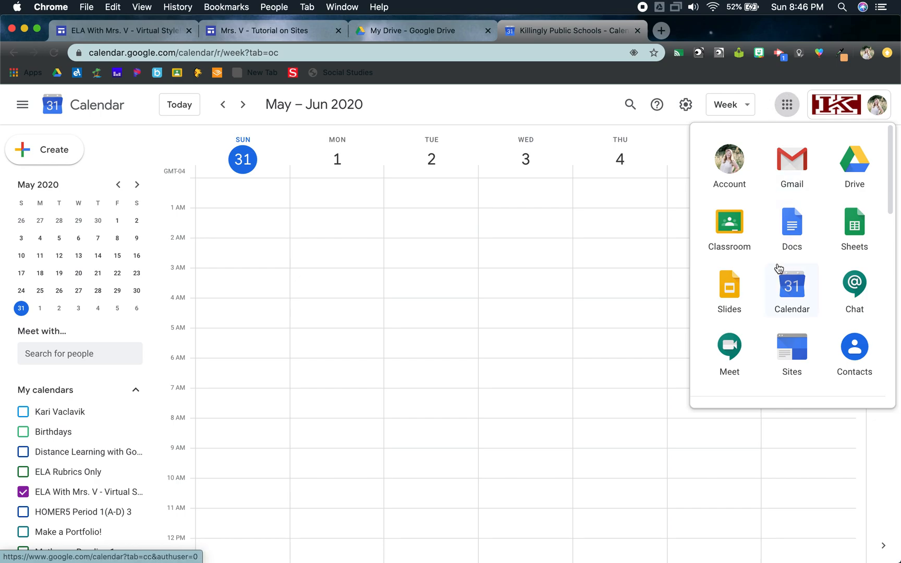
pyautogui.click(195, 273)
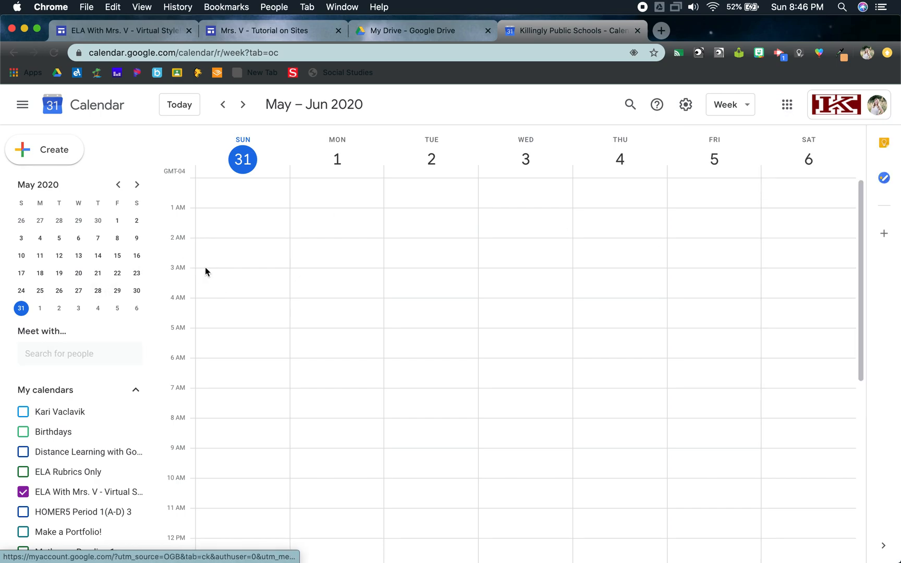
pyautogui.click(205, 267)
pyautogui.scroll(-3, 90, 453)
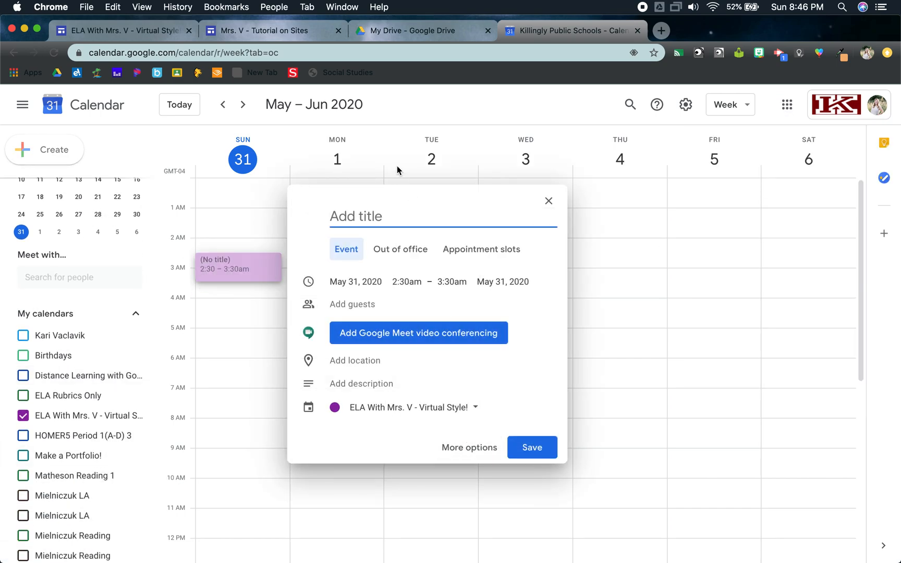
pyautogui.click(548, 201)
# Step: Look through the calendar list and check the options for adding a calendar under Other calendars
pyautogui.scroll(-5, 113, 434)
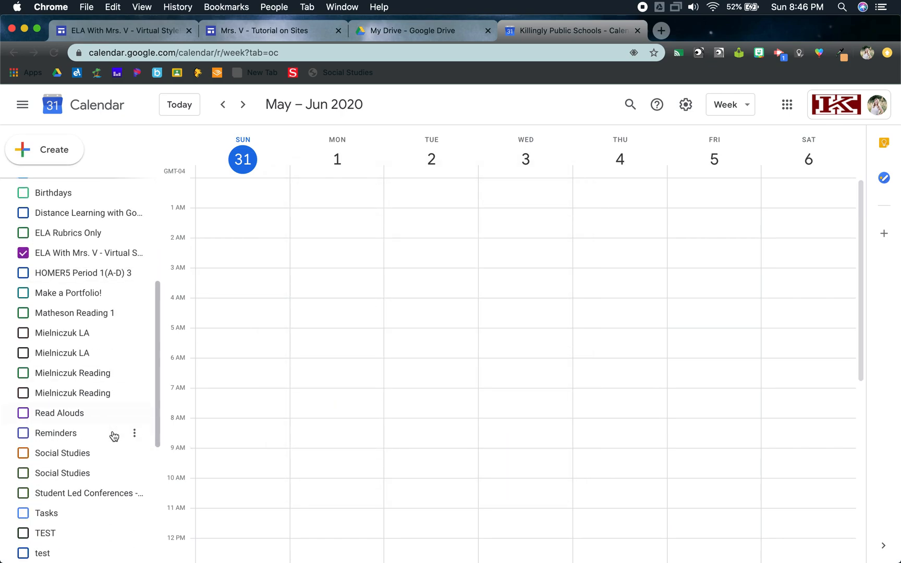
pyautogui.scroll(5, 114, 436)
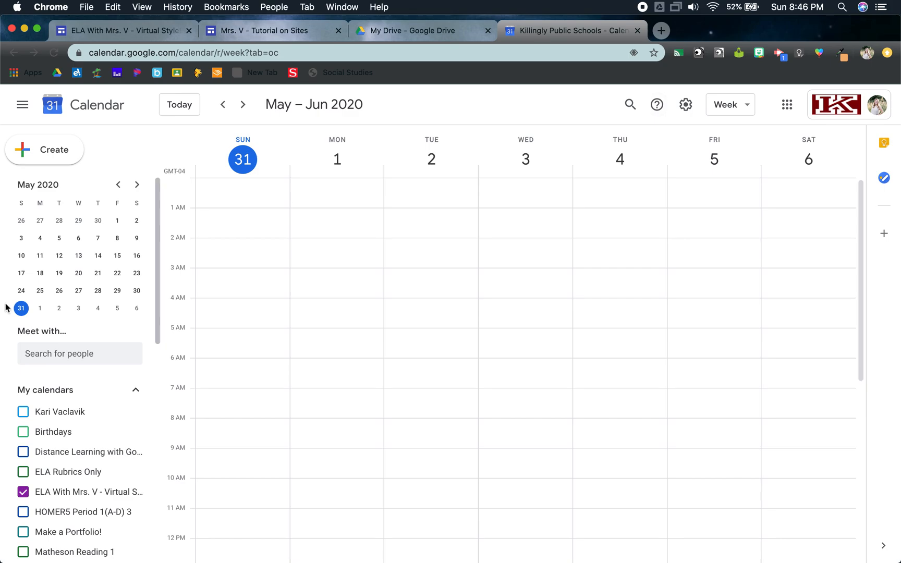
pyautogui.scroll(-3, 75, 467)
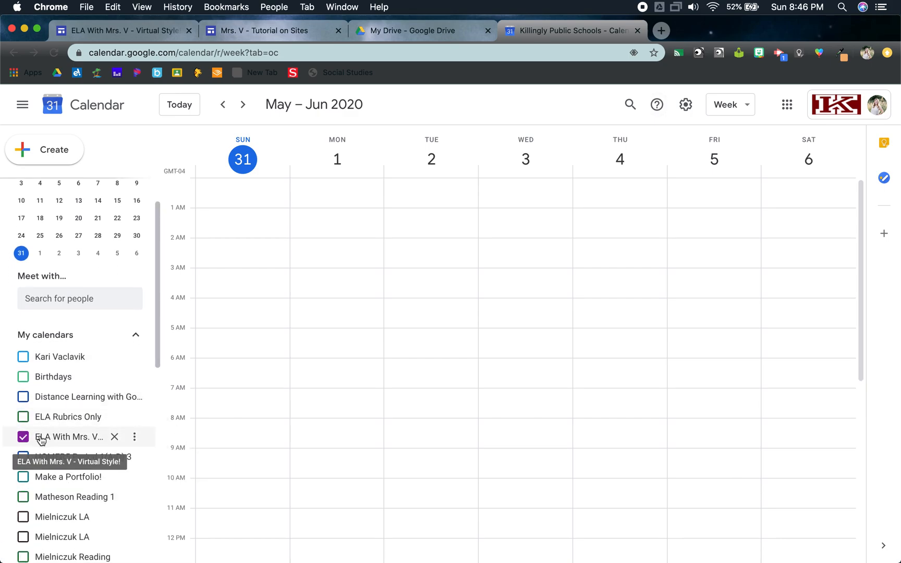
pyautogui.scroll(-10, 43, 440)
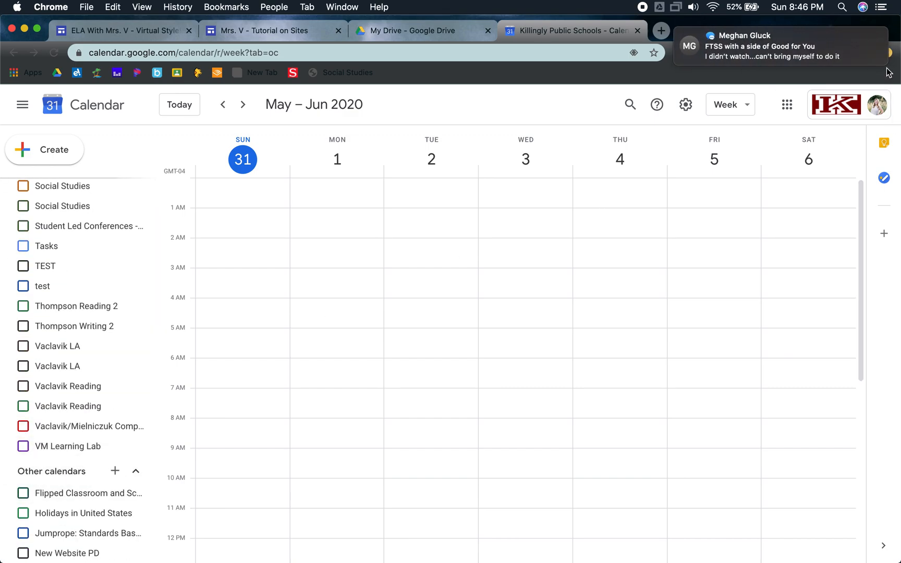
pyautogui.click(118, 471)
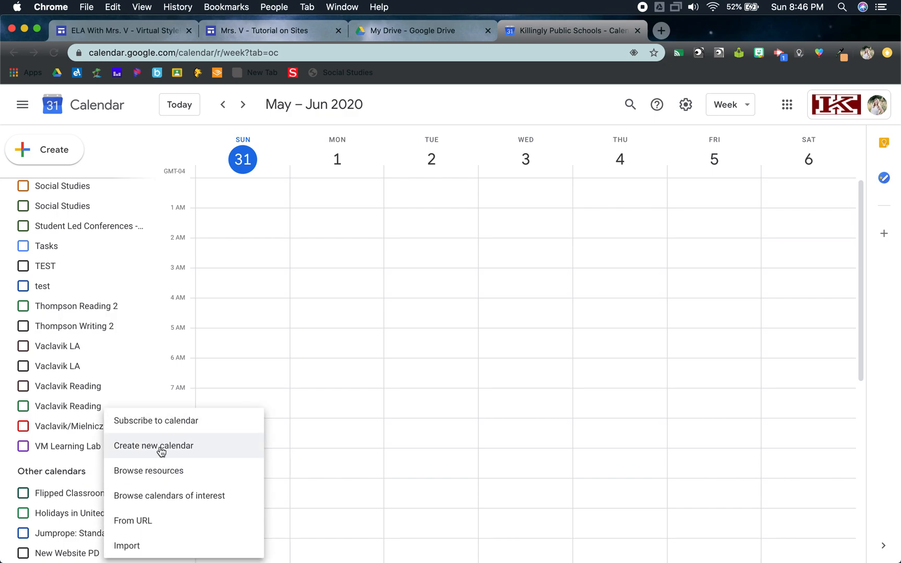
pyautogui.click(56, 459)
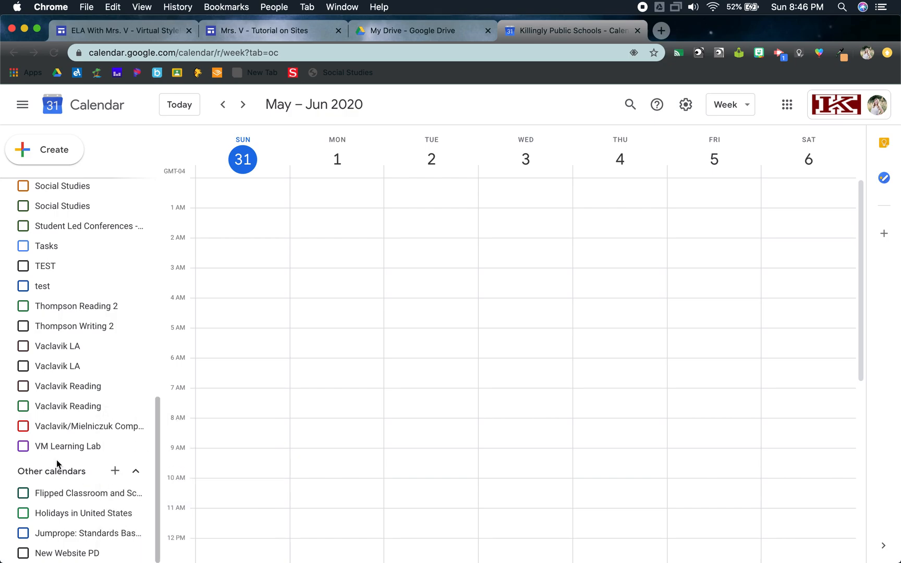
pyautogui.scroll(5, 56, 460)
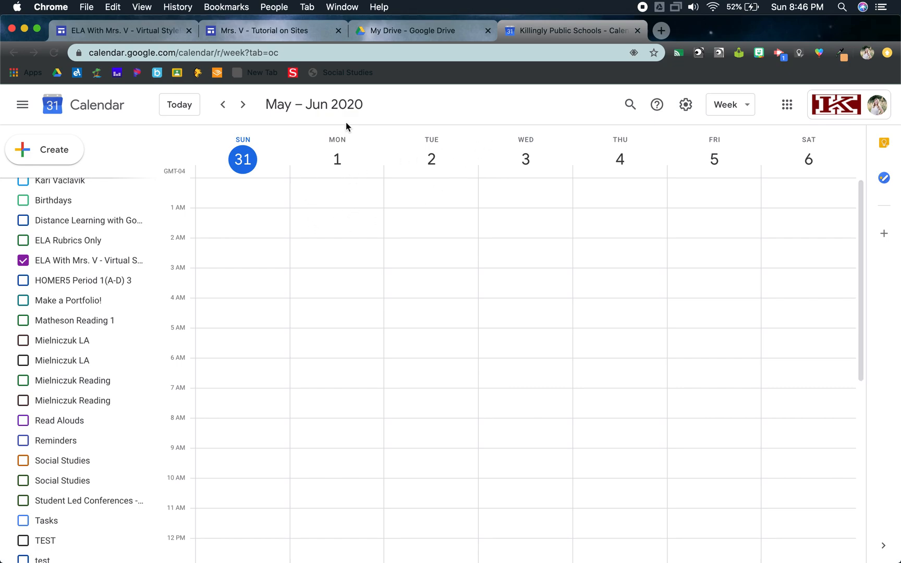
# Step: Switch to the class site's editor in Google Sites and review the mini-lesson on the Reading 6/1 page under Monday, June 1, 2020
pyautogui.click(284, 31)
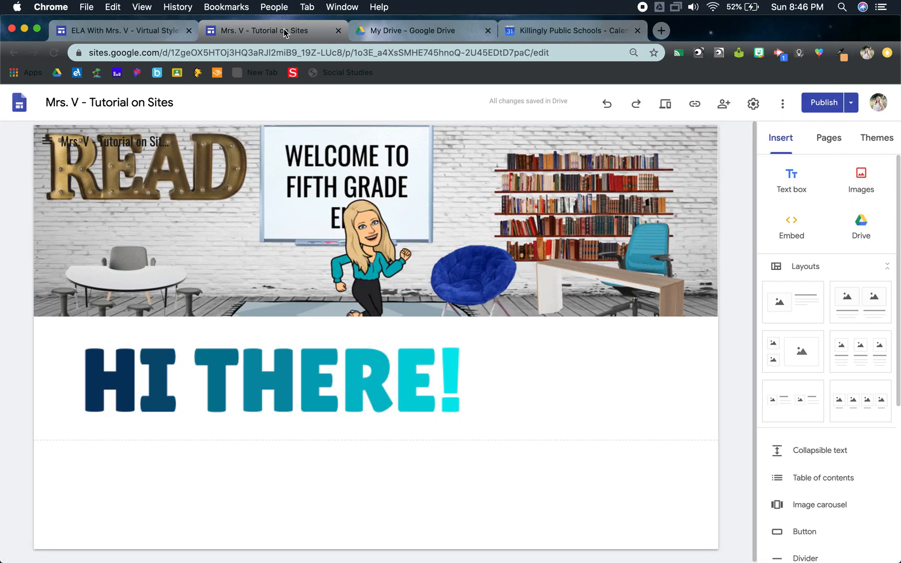
pyautogui.click(166, 30)
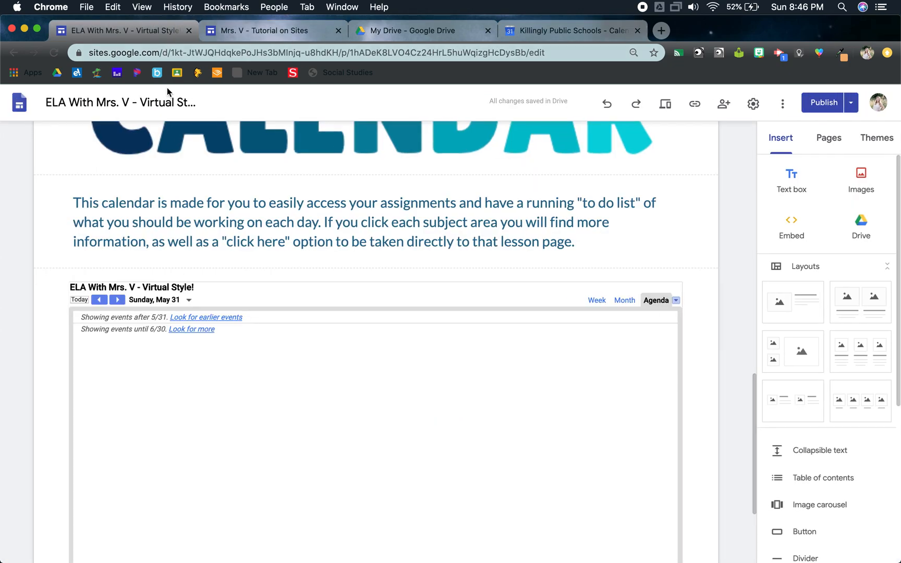
pyautogui.click(830, 139)
pyautogui.click(771, 243)
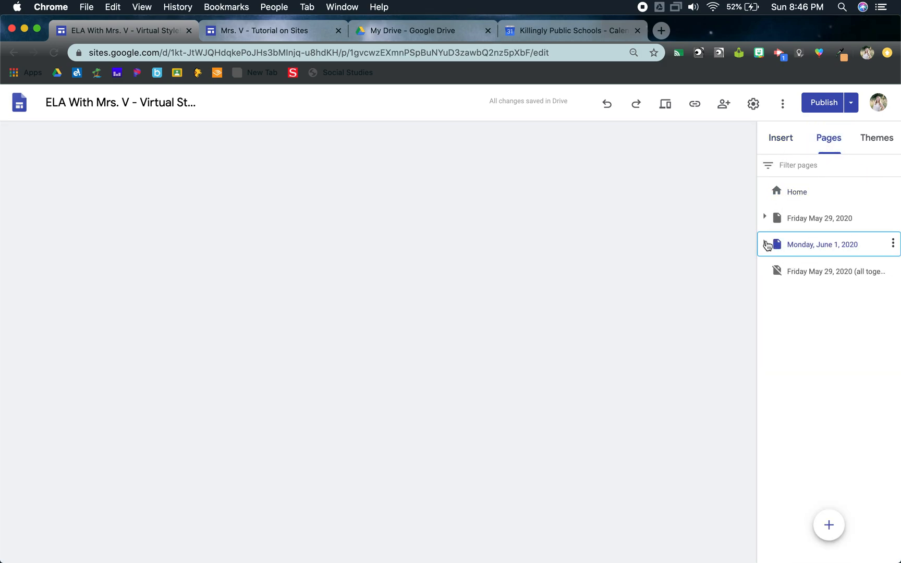
pyautogui.click(764, 244)
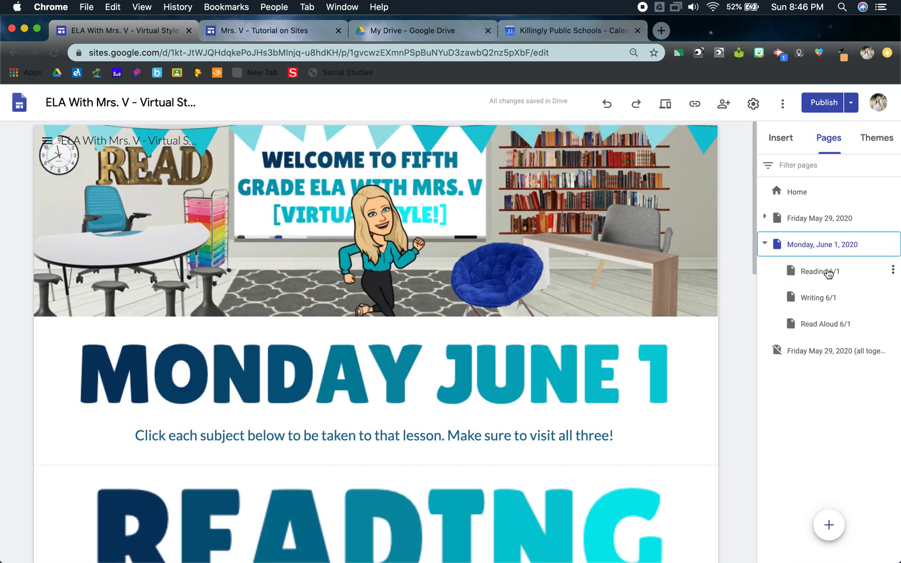
pyautogui.click(828, 272)
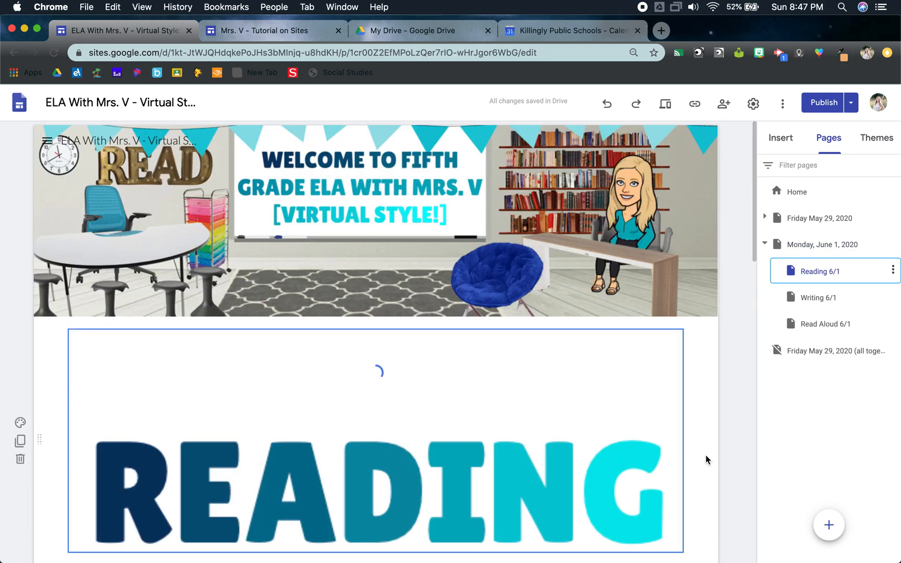
pyautogui.scroll(-5, 711, 441)
pyautogui.scroll(-4, 711, 440)
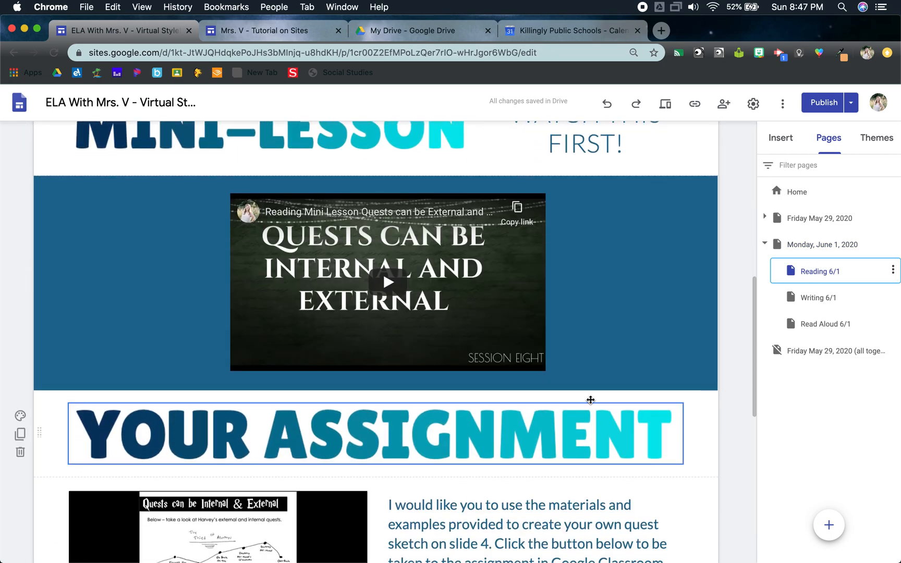
# Step: In Google Calendar, start an all-day event on Jun 1, 2020 titled "Reading - Quests can be internal and external"
pyautogui.click(580, 30)
pyautogui.click(322, 180)
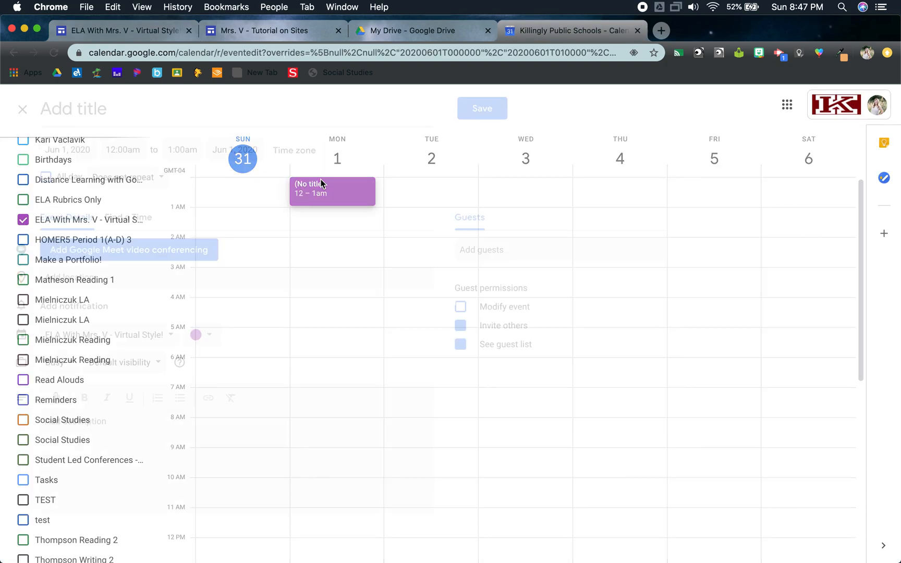
pyautogui.write('R')
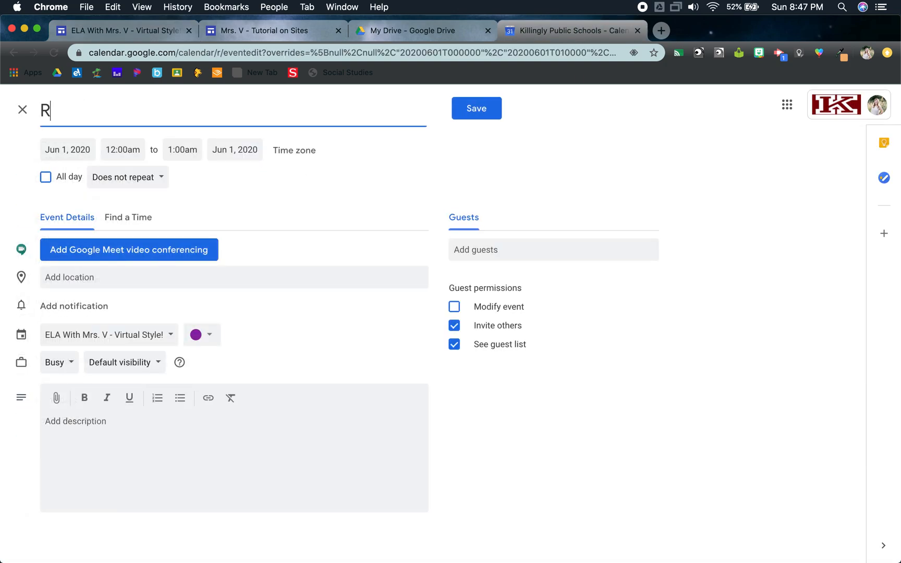
pyautogui.write('eading - Quests can ')
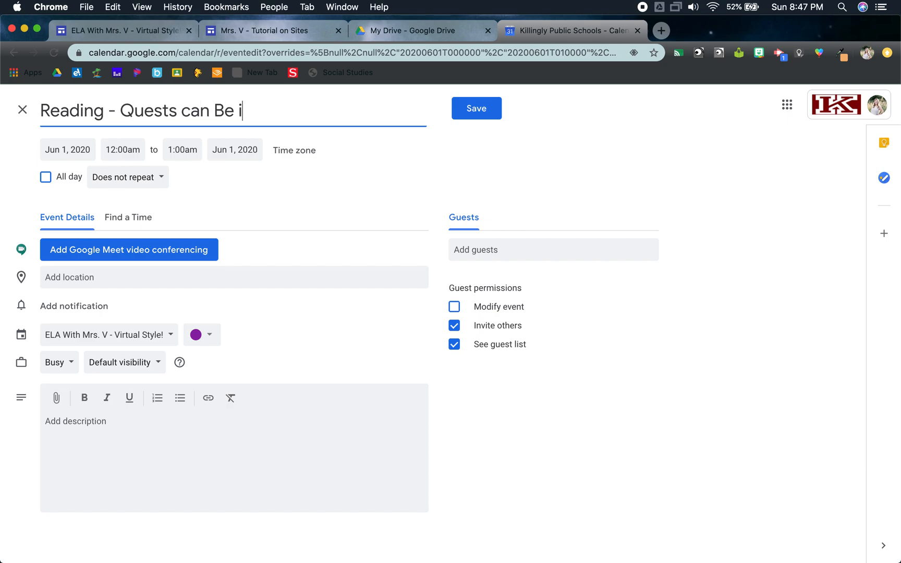
pyautogui.write('B')
pyautogui.press('BackSpace')
pyautogui.write('be internal and external')
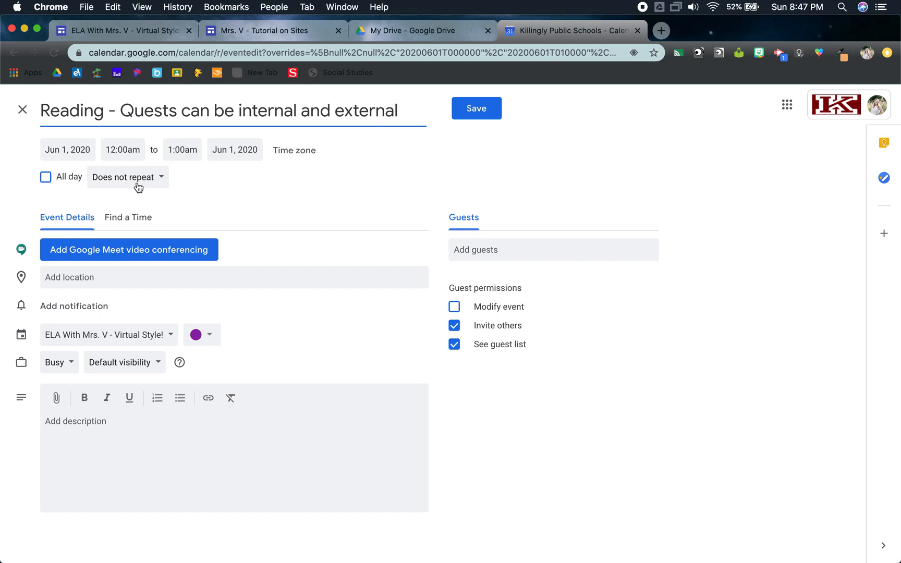
pyautogui.click(45, 178)
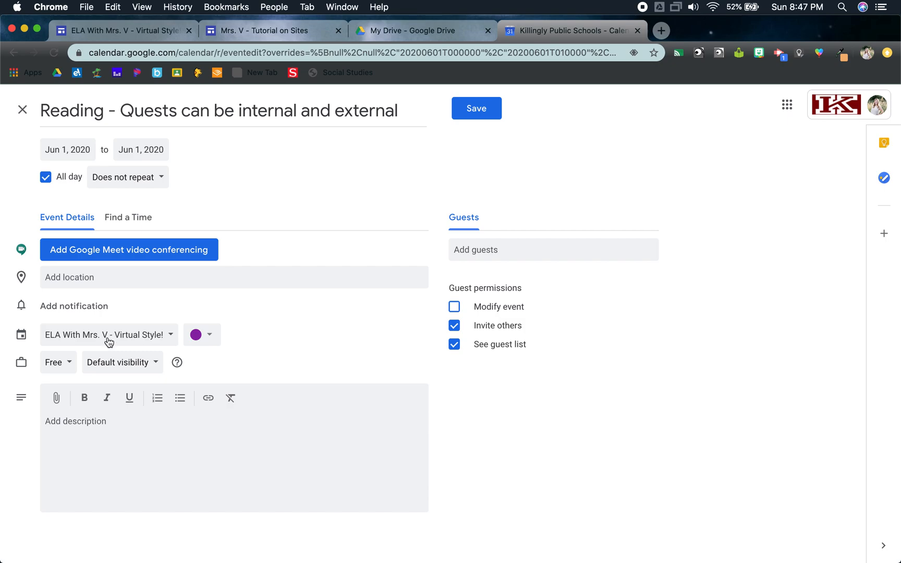
# Step: Switch to the class site in Google Sites, view the published Reading 6/1 page and copy its web address
pyautogui.click(136, 33)
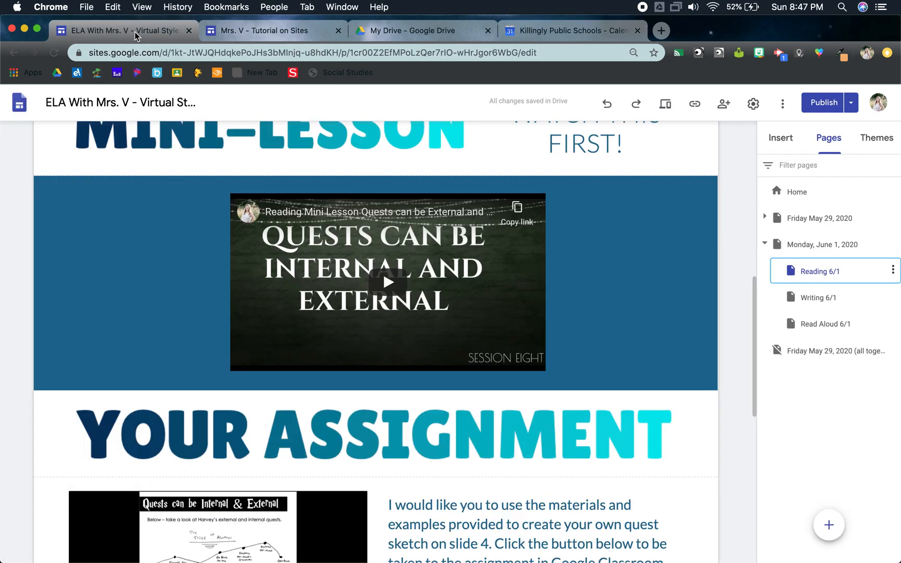
pyautogui.click(855, 104)
pyautogui.click(811, 162)
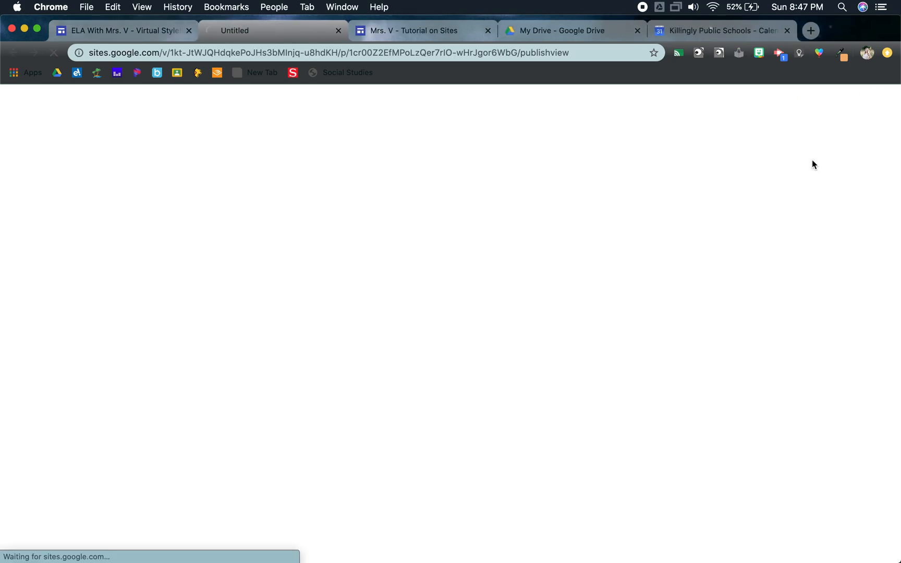
pyautogui.scroll(-5, 463, 378)
pyautogui.scroll(-5, 464, 377)
pyautogui.scroll(8, 464, 377)
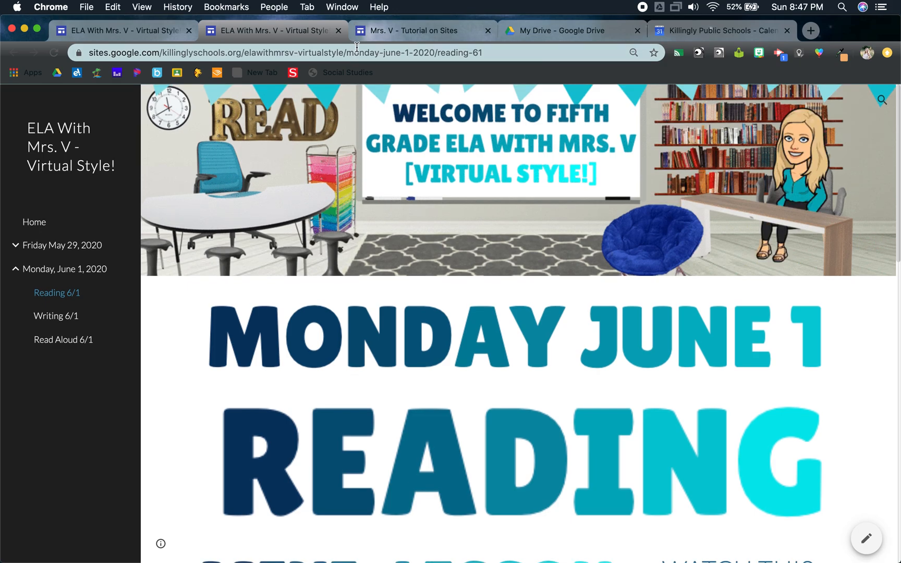
pyautogui.click(356, 52)
pyautogui.press('super+c')
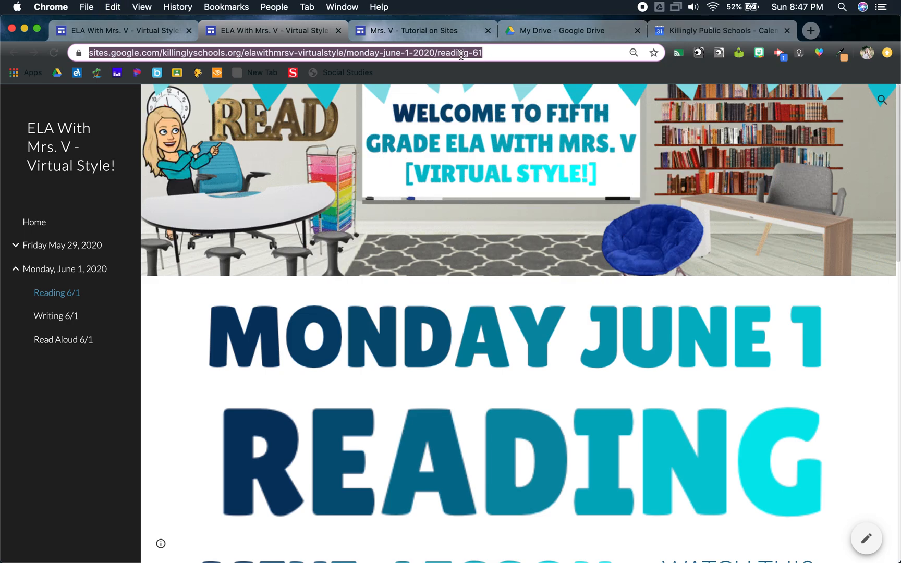
# Step: Back in the Reading calendar event, add the copied address to the description as the link "Click here for your assignment" and save the event
pyautogui.click(753, 32)
pyautogui.click(133, 436)
pyautogui.click(209, 398)
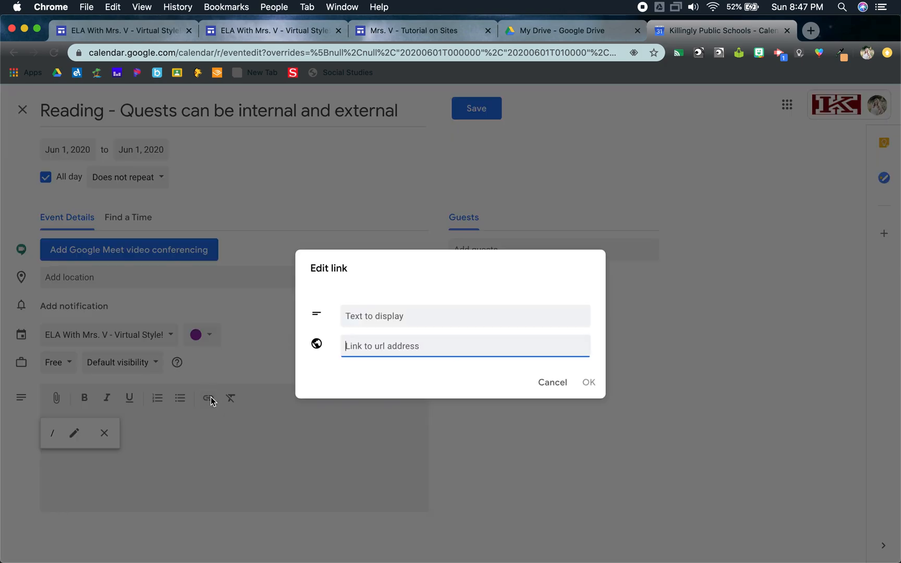
pyautogui.press('super+v')
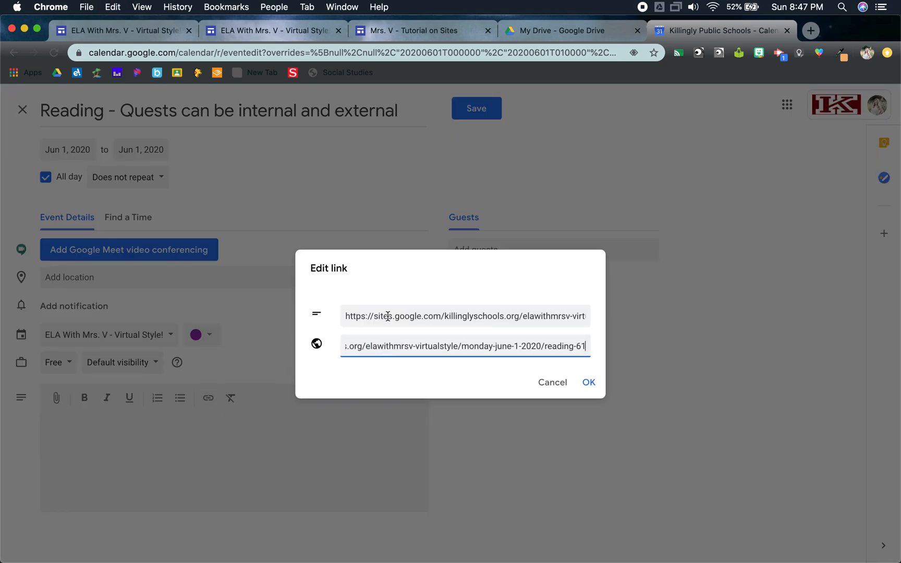
pyautogui.moveTo(346, 316); pyautogui.dragTo(654, 338)
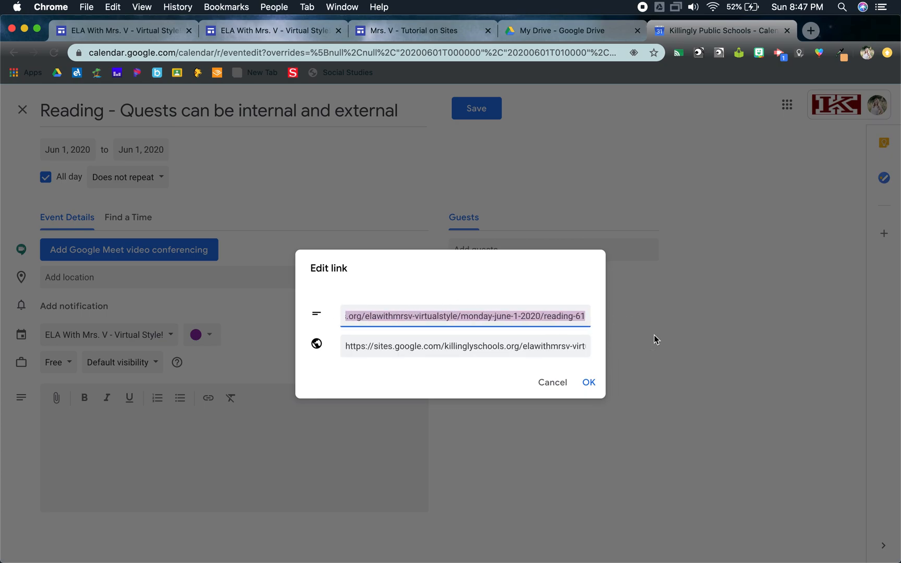
pyautogui.write('Click here for your assignment')
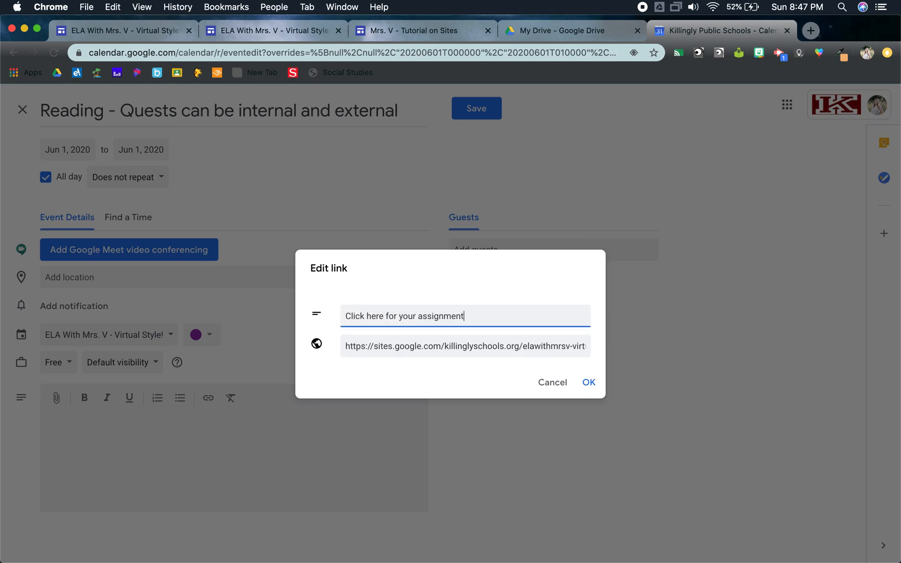
pyautogui.click(589, 383)
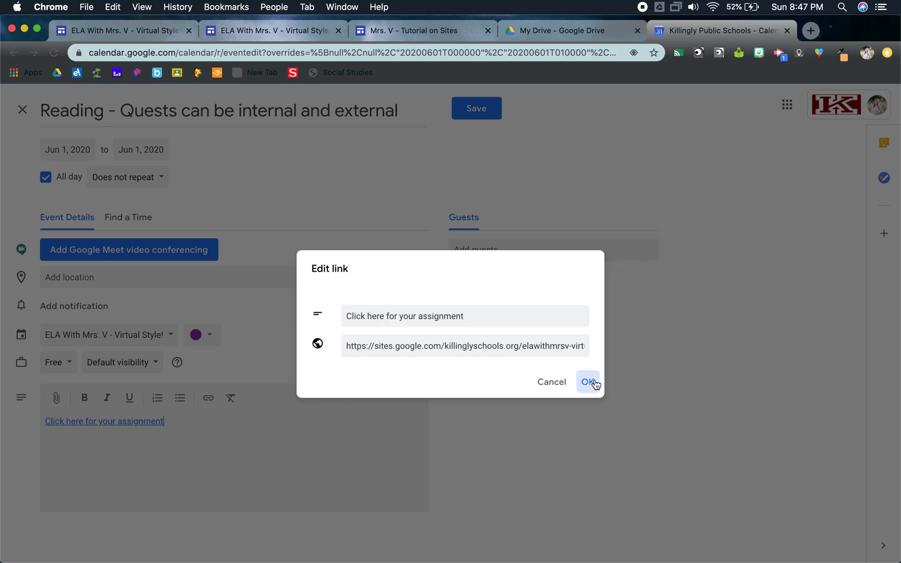
pyautogui.click(476, 108)
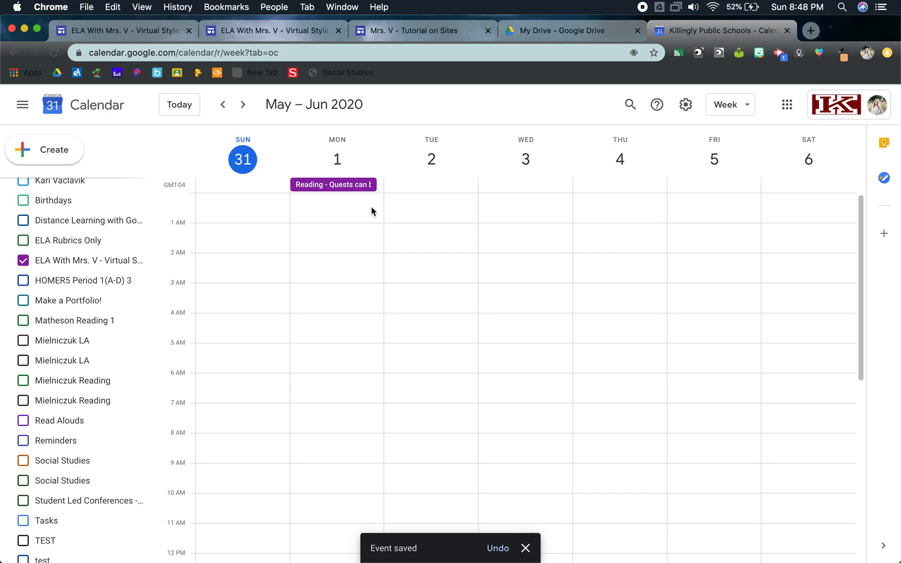
# Step: Start another all-day event on Jun 1, 2020 titled "Writing - Revision Stations"
pyautogui.doubleClick(358, 202)
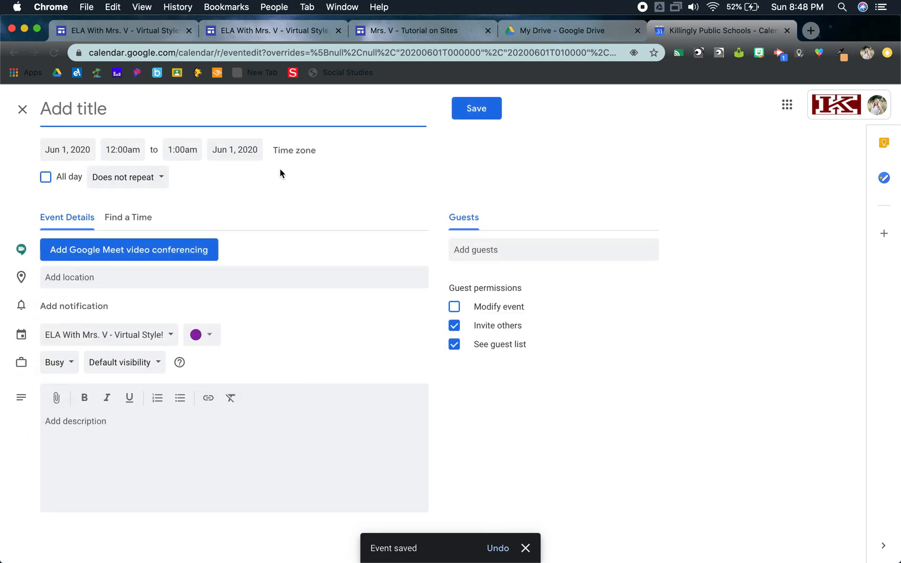
pyautogui.write('Writing - Revision Stations')
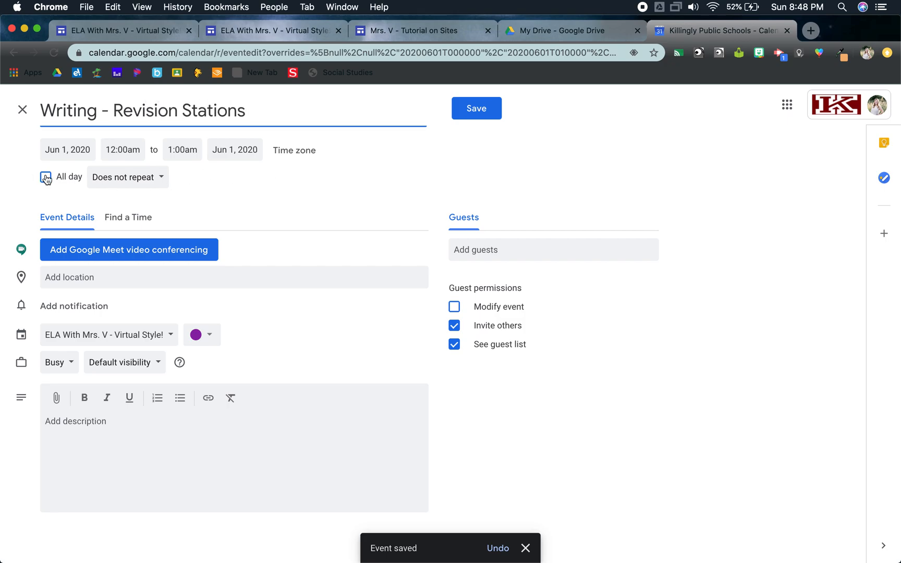
pyautogui.click(45, 178)
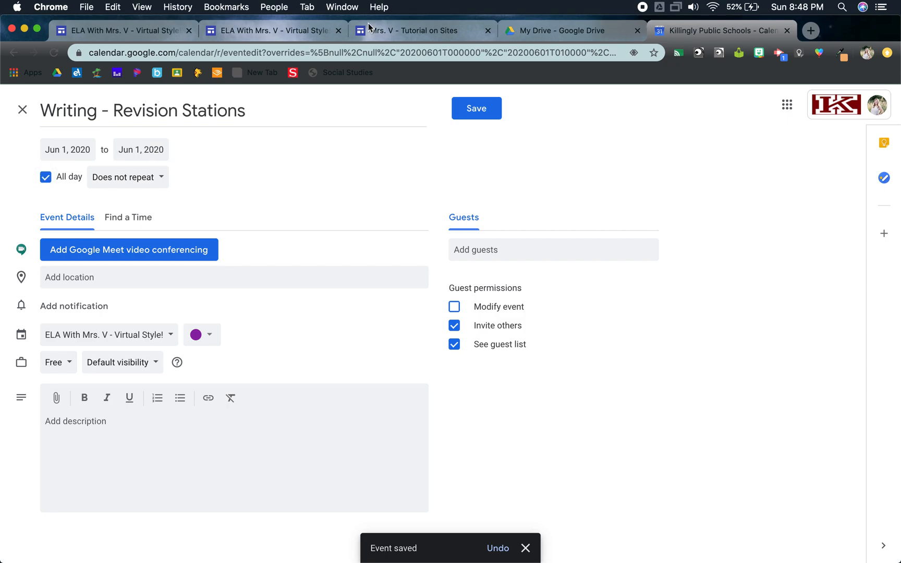
# Step: Switch to the published class site, open the Writing 6/1 page and copy its web address
pyautogui.click(173, 32)
pyautogui.click(226, 32)
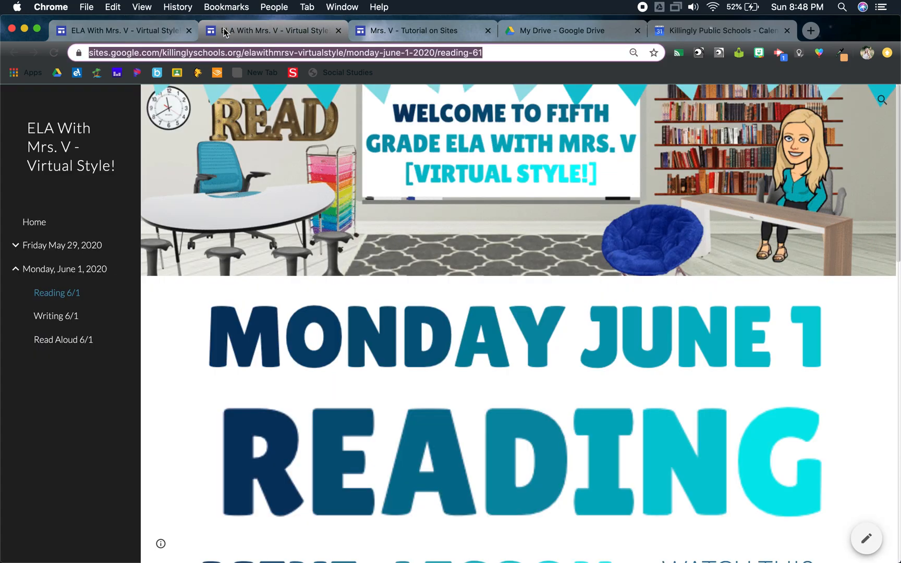
pyautogui.click(60, 315)
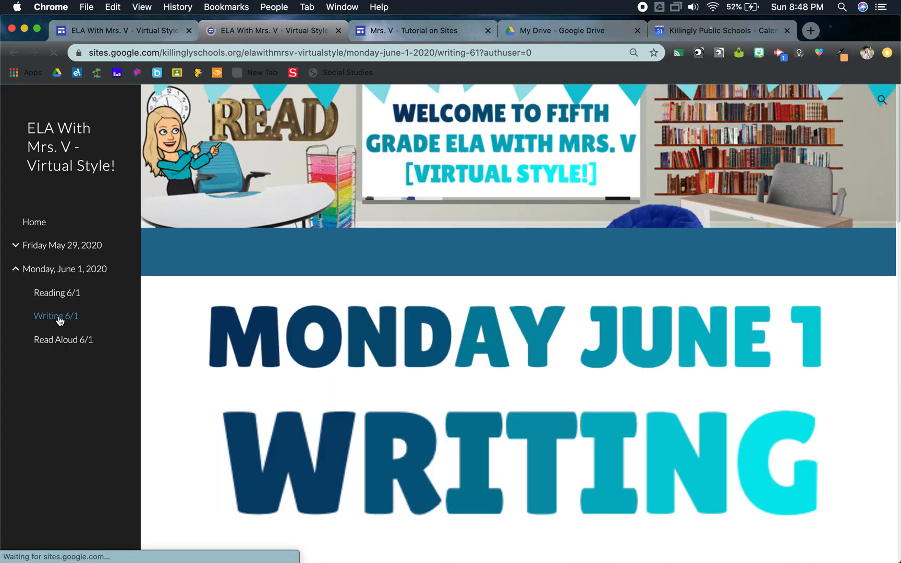
pyautogui.click(334, 51)
pyautogui.press('super+c')
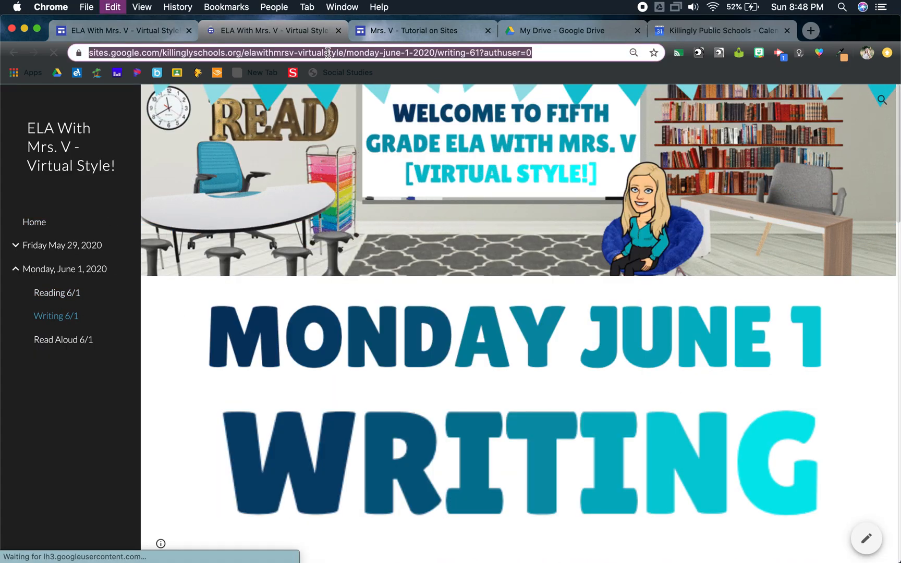
# Step: Back in the Writing calendar event, add the copied address to the description as the link "Click here to go to your assignment" and save the event
pyautogui.click(737, 31)
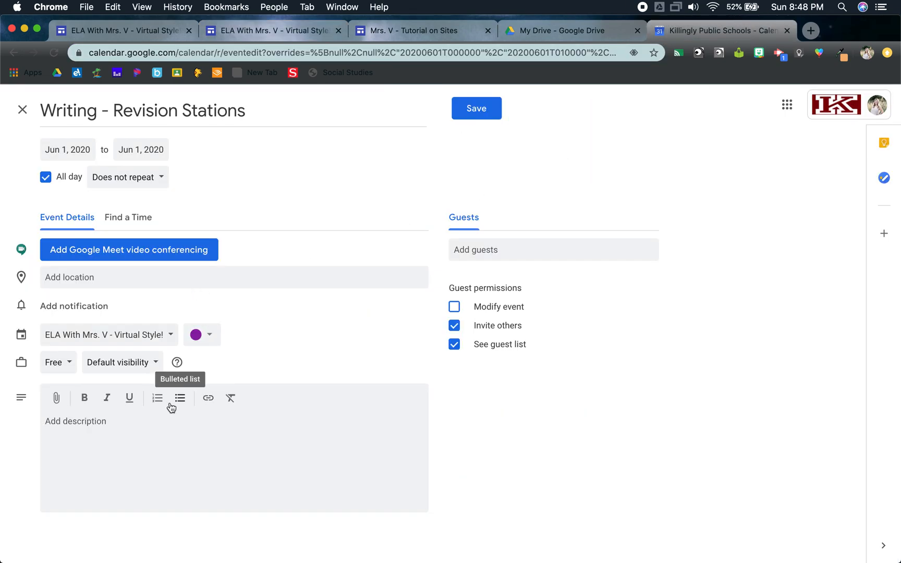
pyautogui.click(209, 398)
pyautogui.press('super+v')
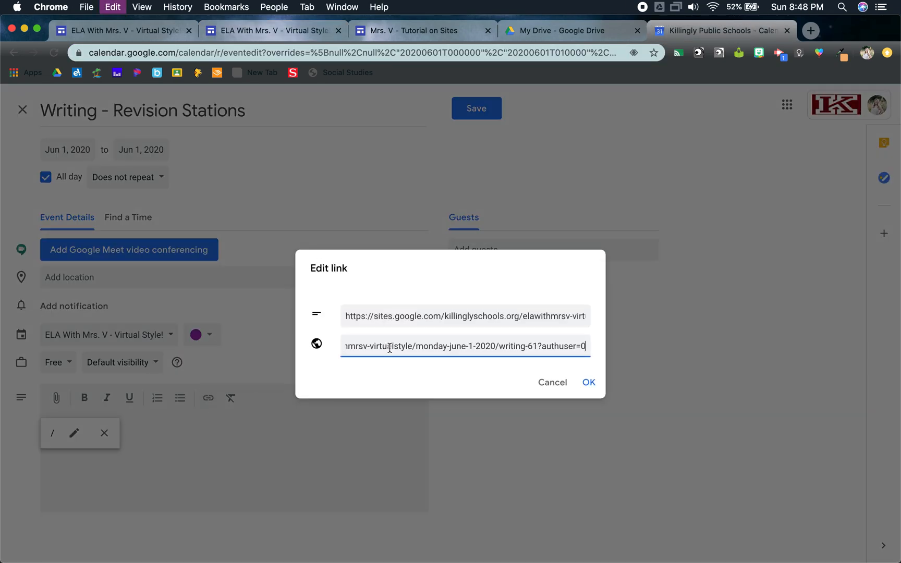
pyautogui.tripleClick(345, 316)
pyautogui.write('Click here to go to you')
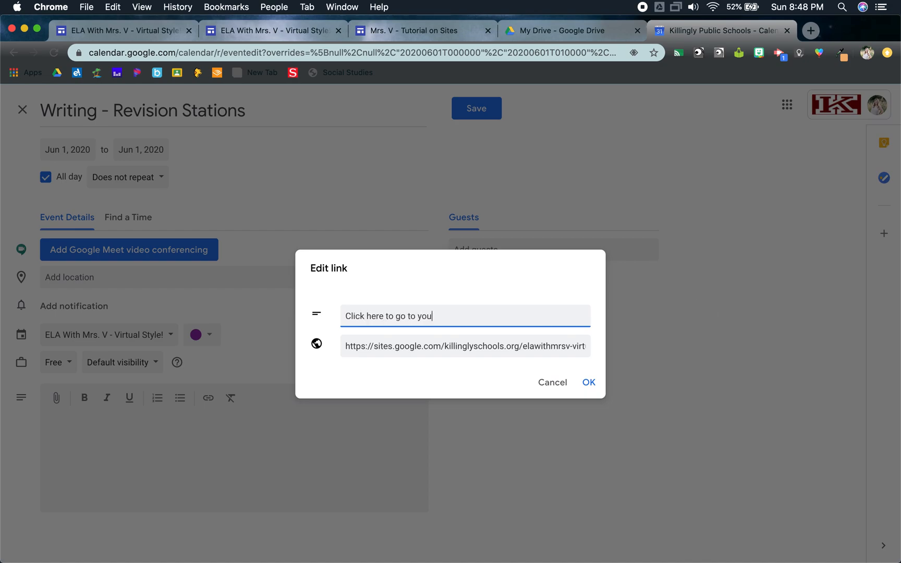
pyautogui.write('r assignment')
pyautogui.click(597, 394)
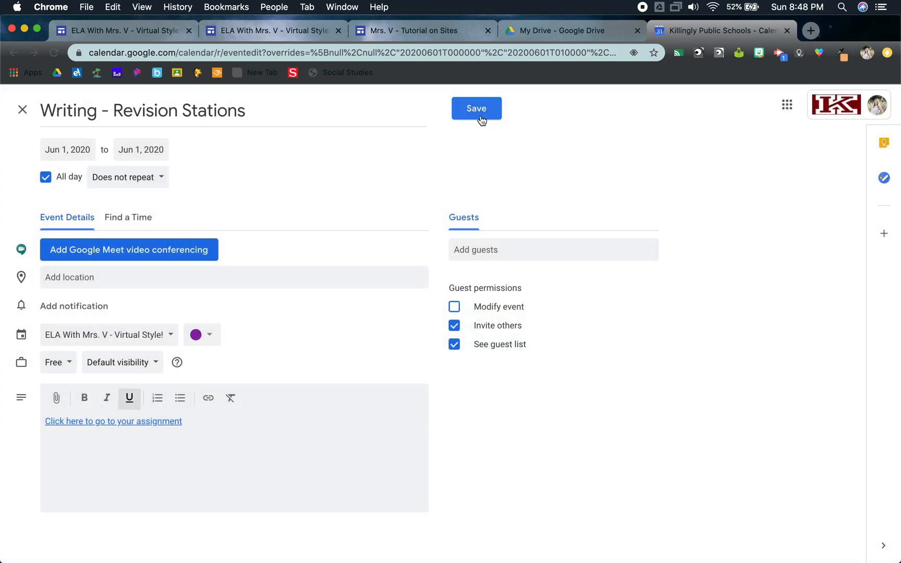
pyautogui.click(479, 118)
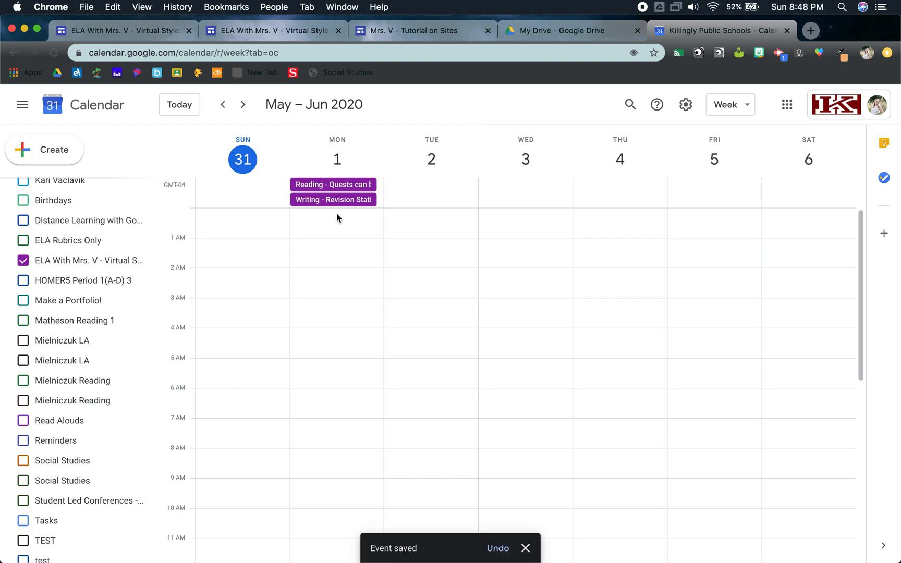
# Step: Start a Jun 1, 2020 event titled "Read Aloud - Chapter 15" and copy the web address of the published Read Aloud 6/1 page
pyautogui.click(336, 214)
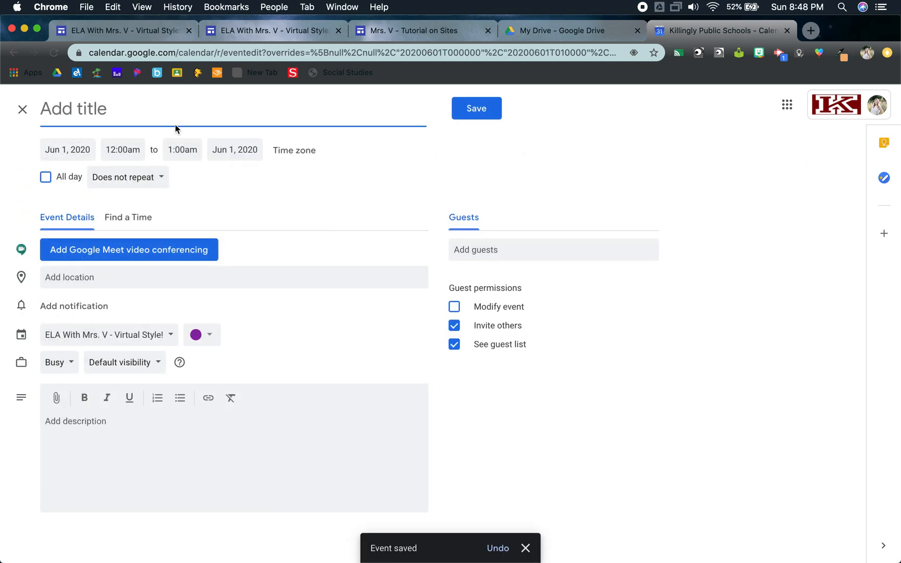
pyautogui.write('Read Aloud - Chapter 15')
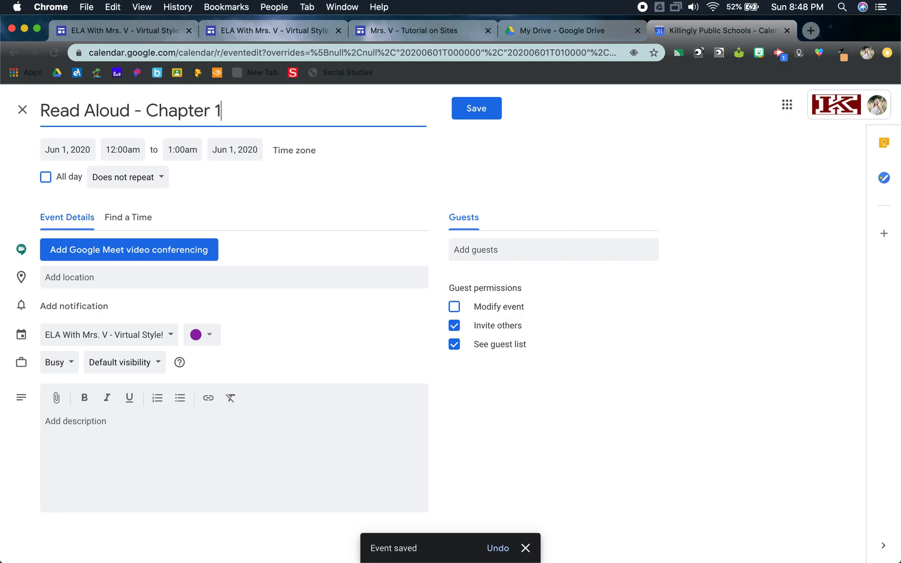
pyautogui.click(245, 32)
pyautogui.click(68, 343)
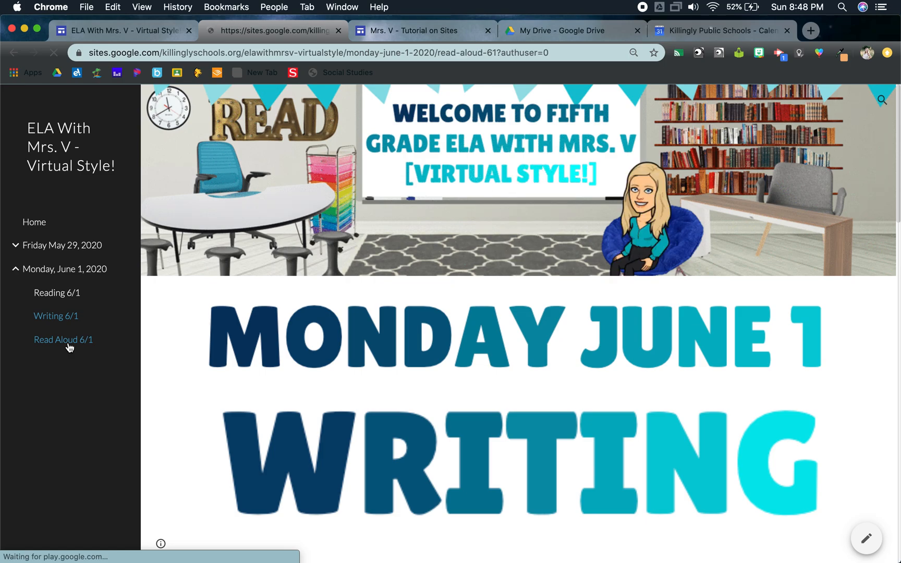
pyautogui.click(310, 49)
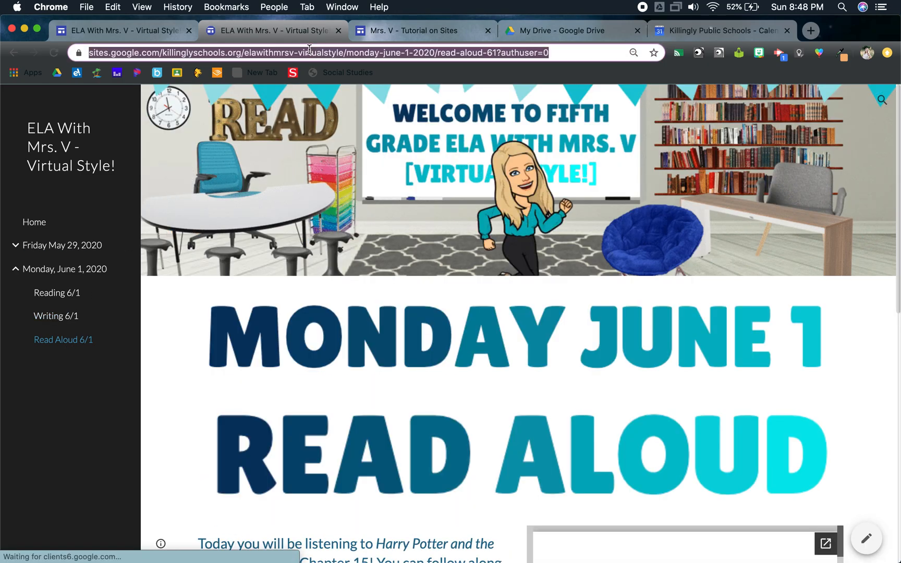
pyautogui.press('super+c')
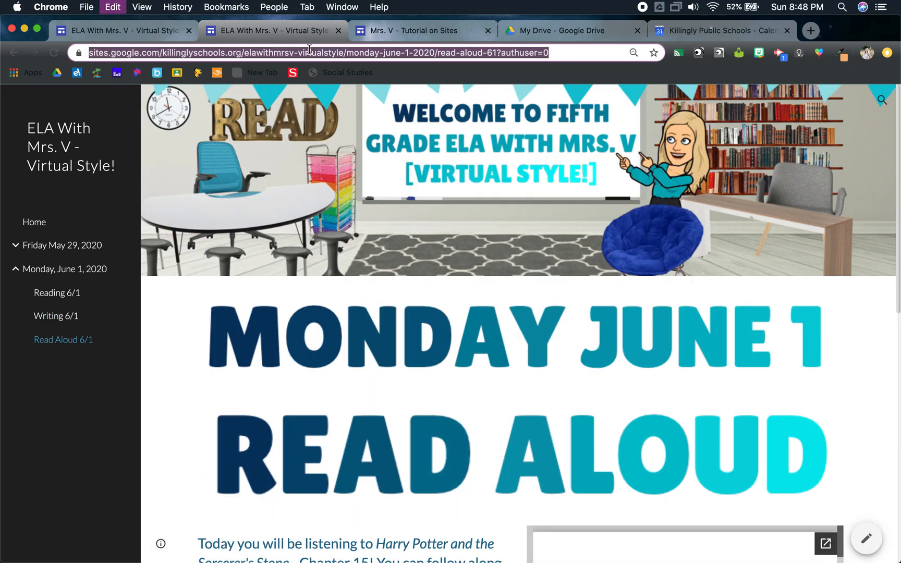
# Step: Back in the Read Aloud event, link the copied address in the description as "Click here to go to your assignment" and save it as all-day
pyautogui.click(720, 26)
pyautogui.click(208, 398)
pyautogui.click(423, 346)
pyautogui.press('super+v')
pyautogui.moveTo(348, 316); pyautogui.dragTo(625, 315)
pyautogui.tripleClick(397, 316)
pyautogui.press('BackSpace')
pyautogui.write('Cli')
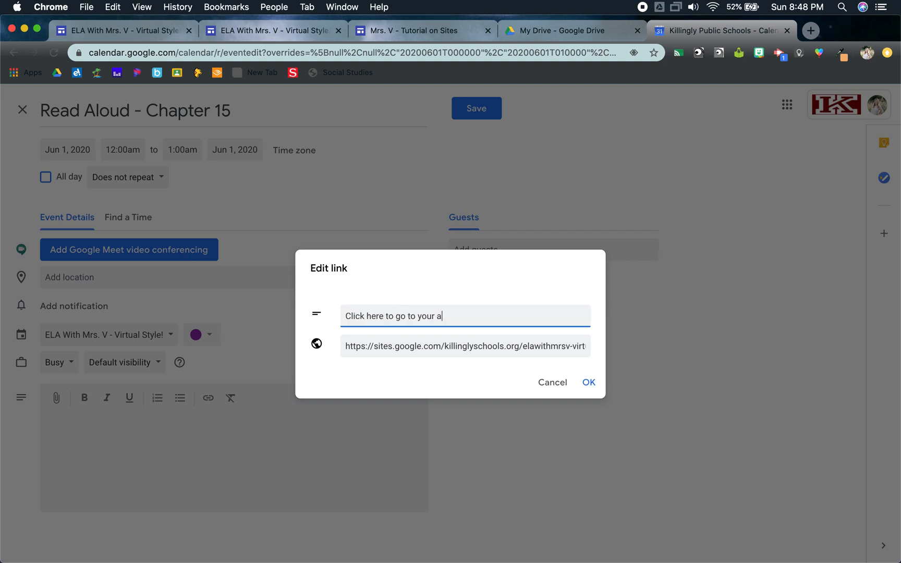
pyautogui.write('ck here to go to your assignment')
pyautogui.click(593, 387)
pyautogui.click(45, 176)
pyautogui.click(475, 109)
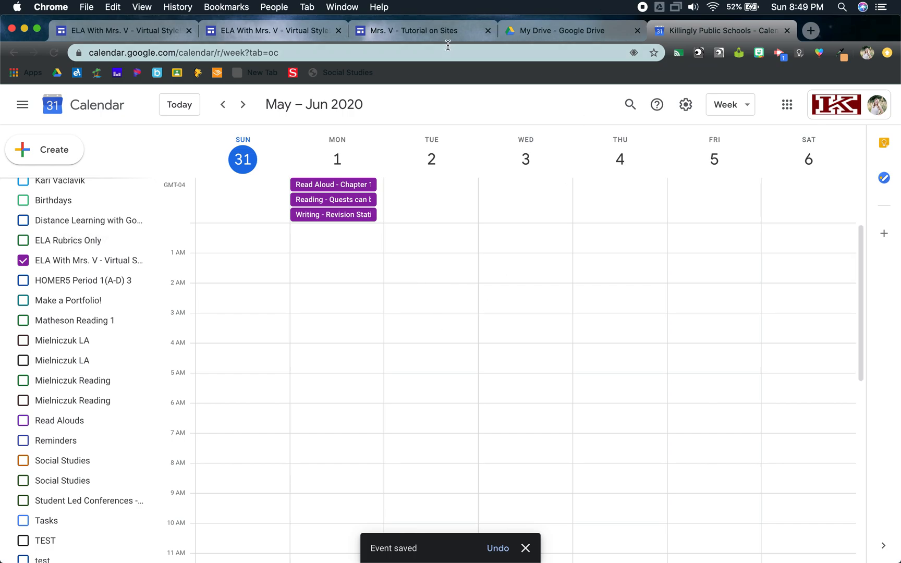
# Step: Switch to the tutorial site in the Google Sites editor and insert the ELA "Virtual Style!" class calendar below the "Hi there!" heading
pyautogui.click(423, 30)
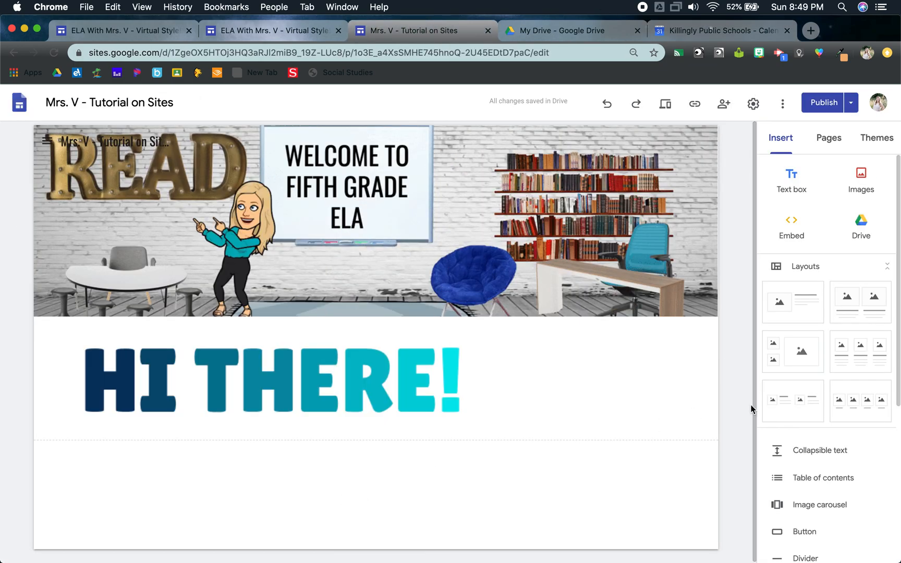
pyautogui.scroll(-3, 840, 475)
pyautogui.scroll(3, 840, 475)
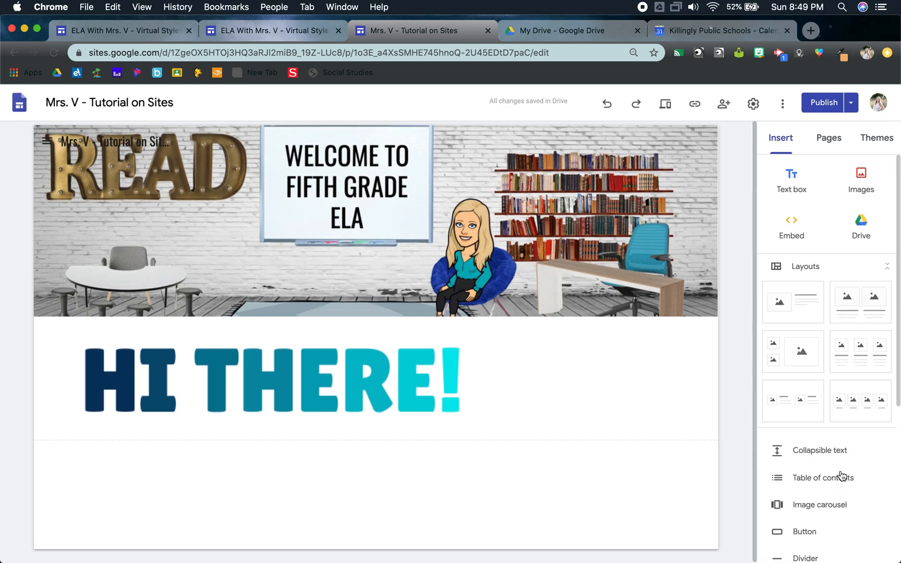
pyautogui.scroll(-5, 840, 474)
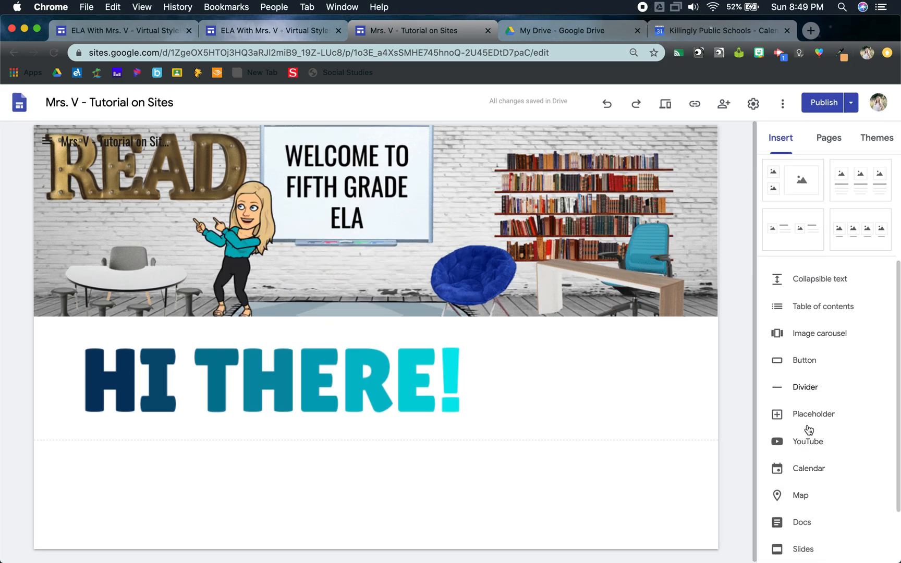
pyautogui.click(806, 468)
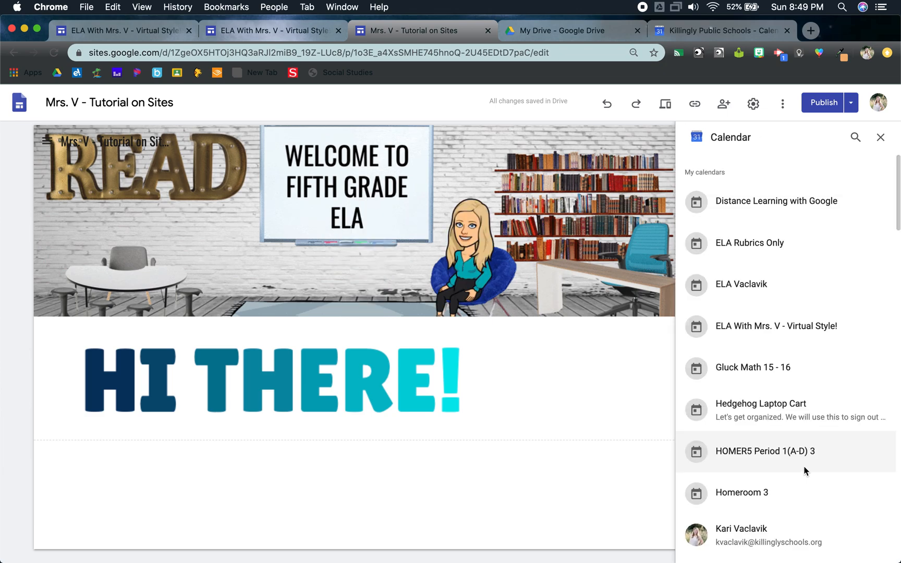
pyautogui.click(752, 330)
pyautogui.click(753, 330)
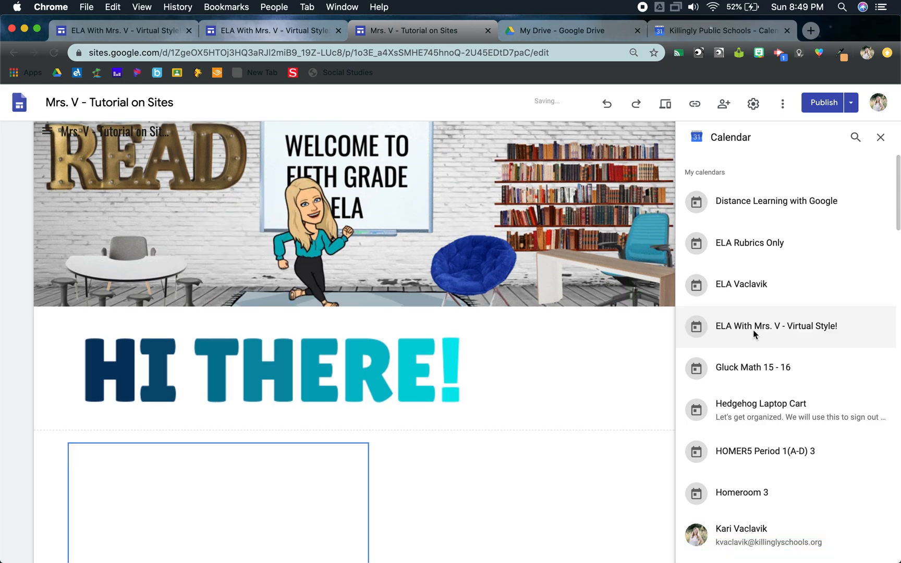
pyautogui.click(882, 137)
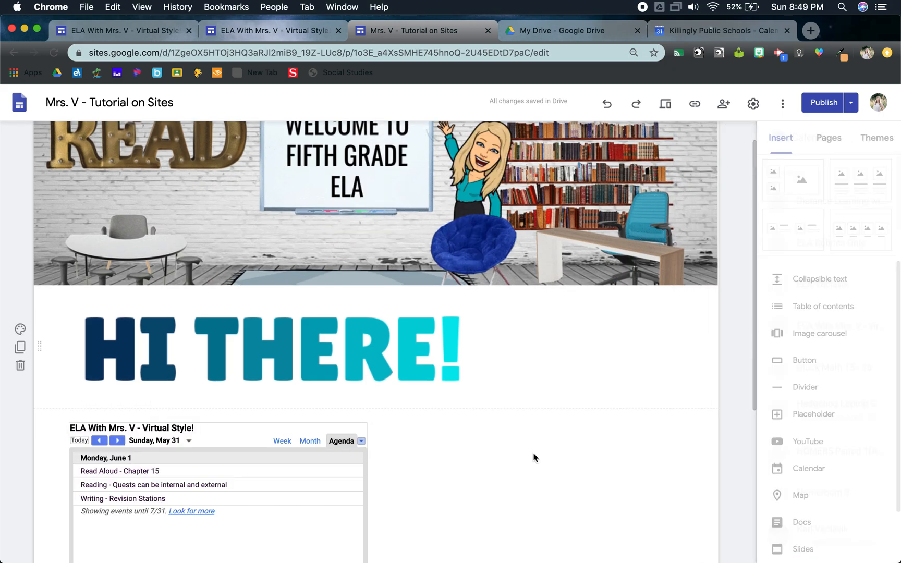
# Step: Widen the embedded calendar to about two thirds of the page width
pyautogui.click(322, 389)
pyautogui.moveTo(368, 359); pyautogui.dragTo(503, 382)
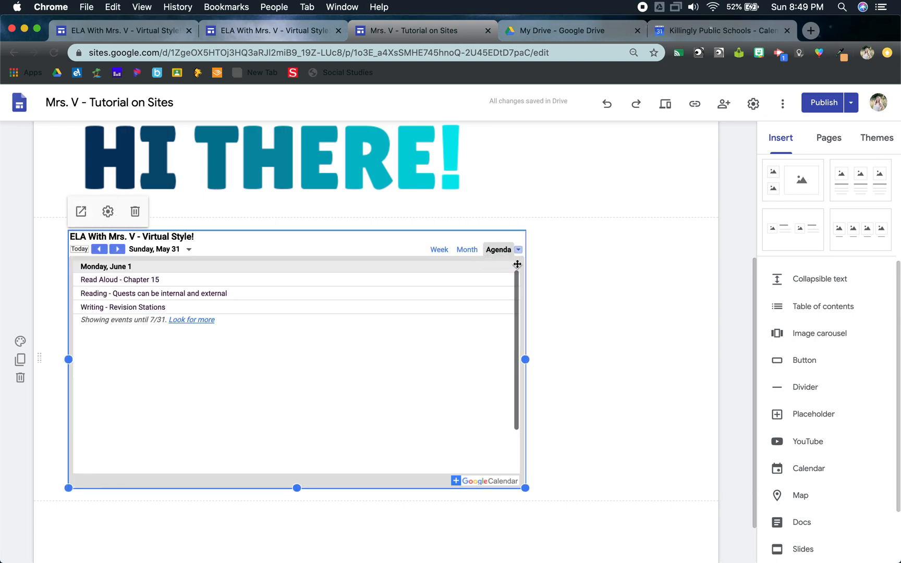
pyautogui.click(611, 283)
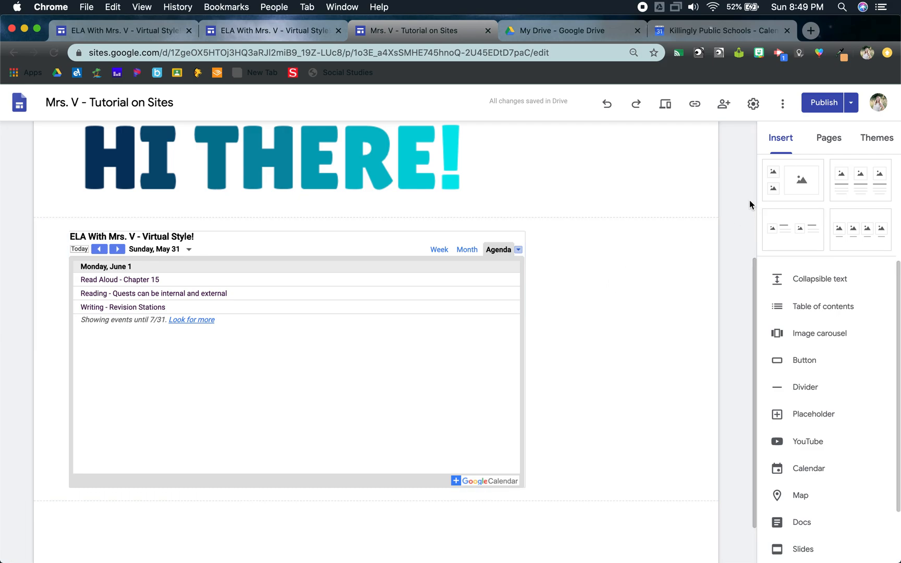
# Step: Review the changes and publish the tutorial site with its embedded calendar
pyautogui.click(824, 102)
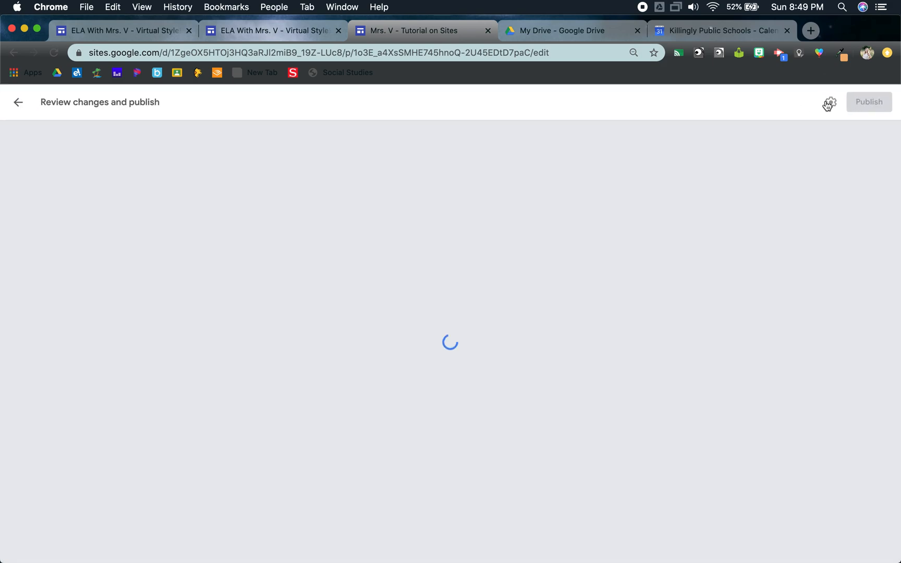
pyautogui.click(868, 102)
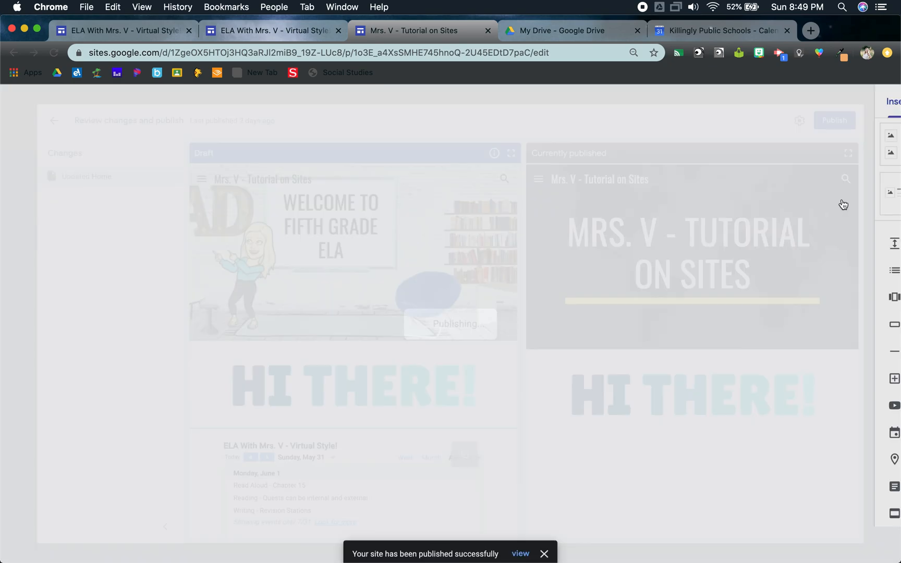
pyautogui.scroll(-3, 621, 423)
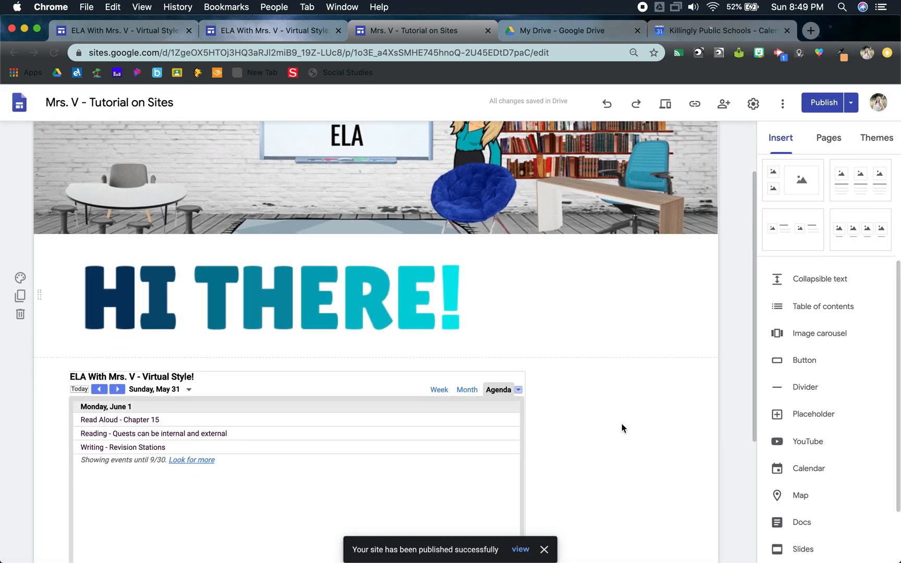
# Step: View the published tutorial site and test the assignment link of the "Read Aloud - Chapter 15" event in the embedded calendar
pyautogui.click(849, 103)
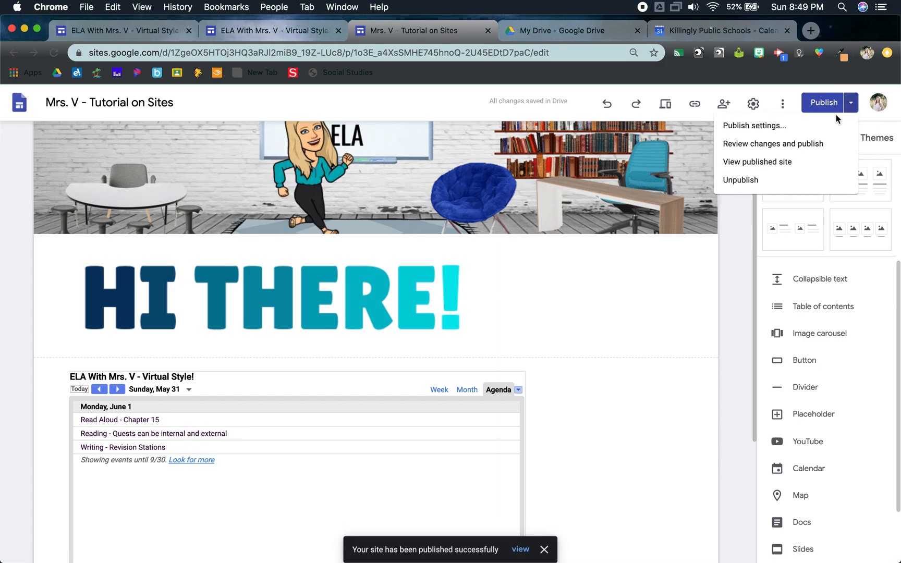
pyautogui.click(770, 162)
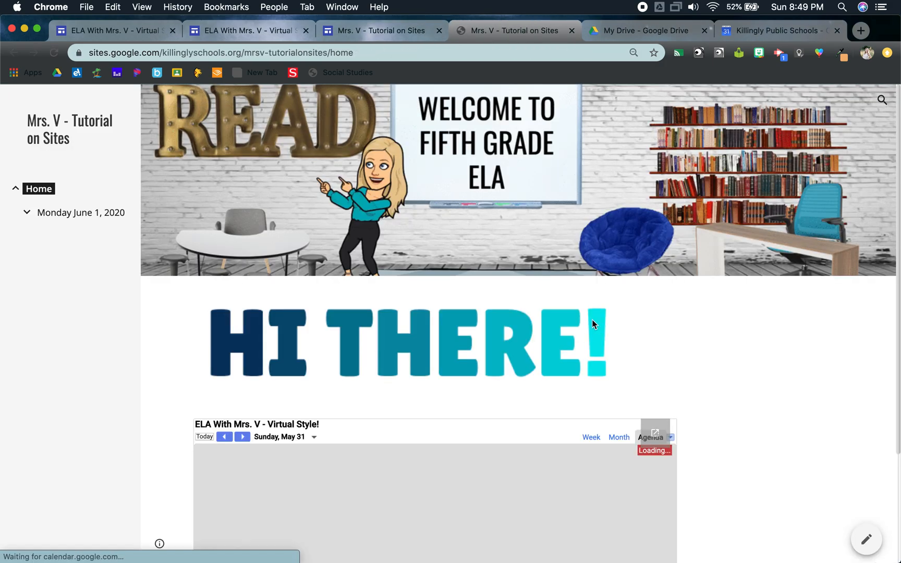
pyautogui.scroll(-2, 313, 412)
pyautogui.scroll(-2, 326, 427)
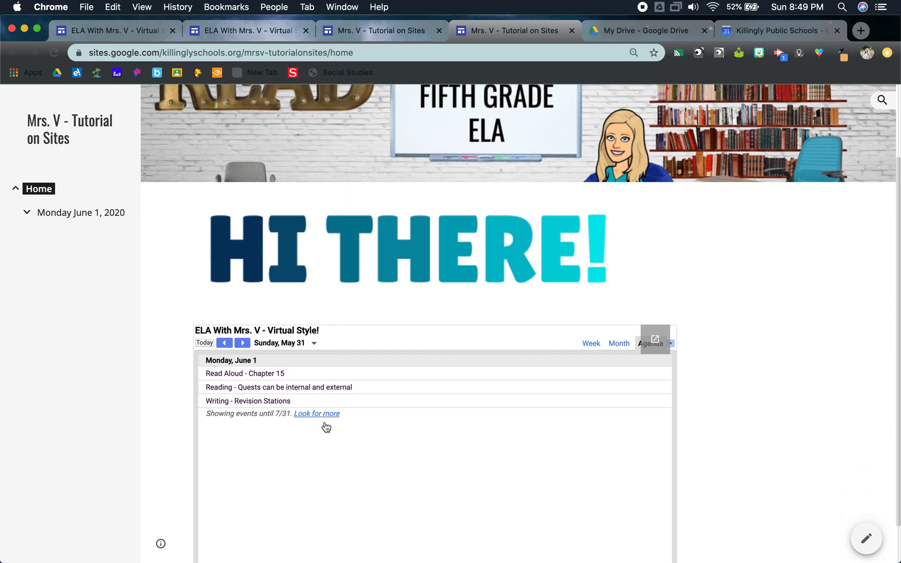
pyautogui.click(248, 374)
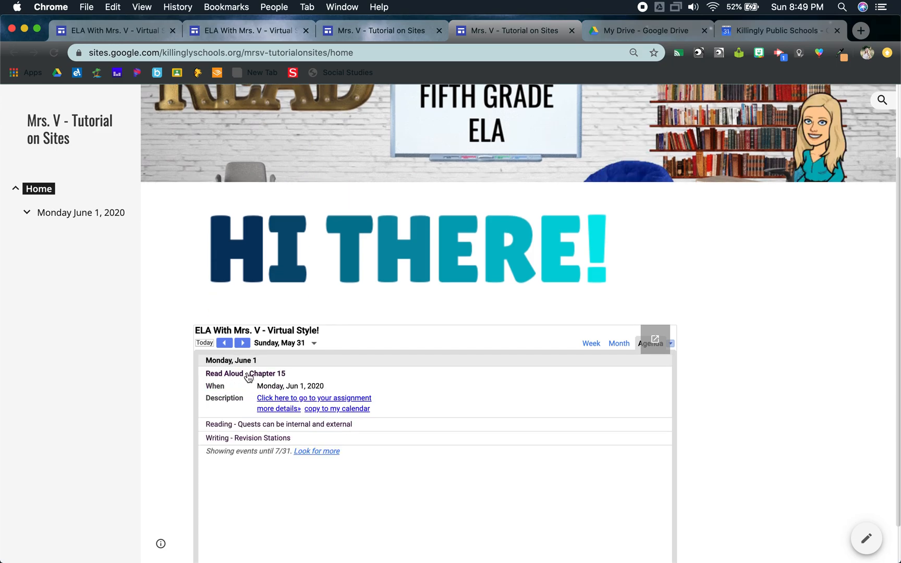
pyautogui.click(273, 399)
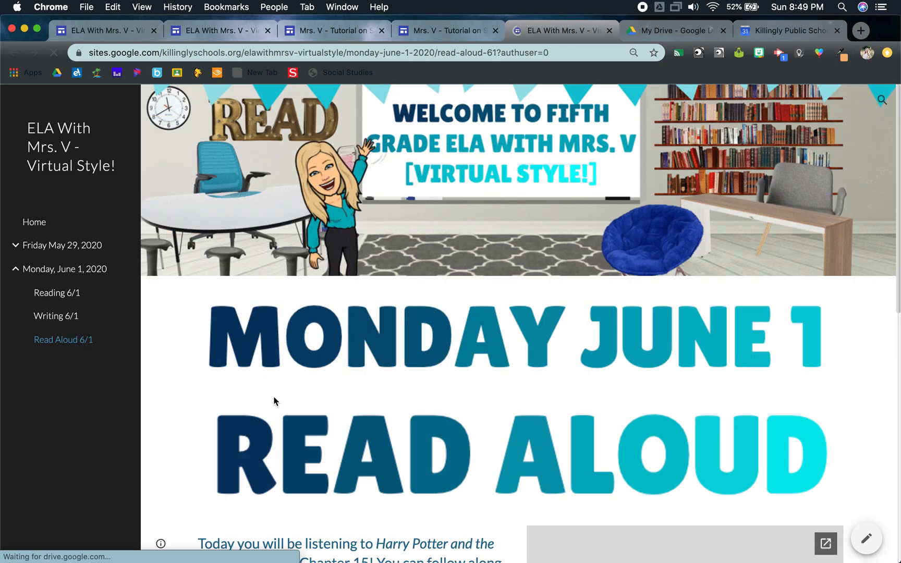
pyautogui.scroll(-5, 274, 401)
pyautogui.scroll(5, 273, 401)
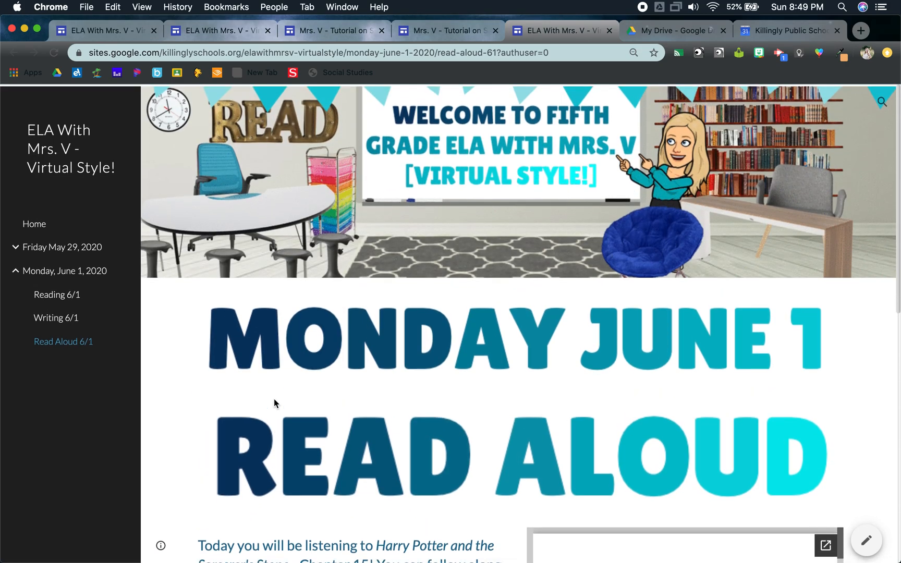